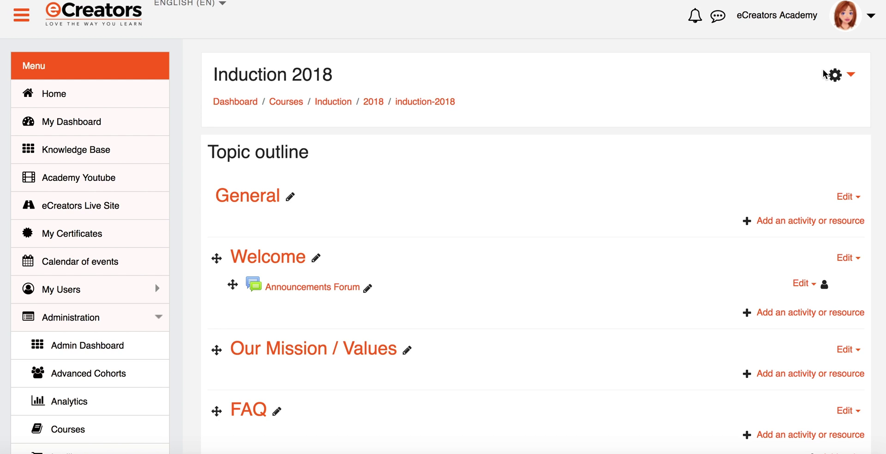
Dismiss the course gear menu without choosing an option and scroll down to the Induction 2018 topics
left_click(836, 79)
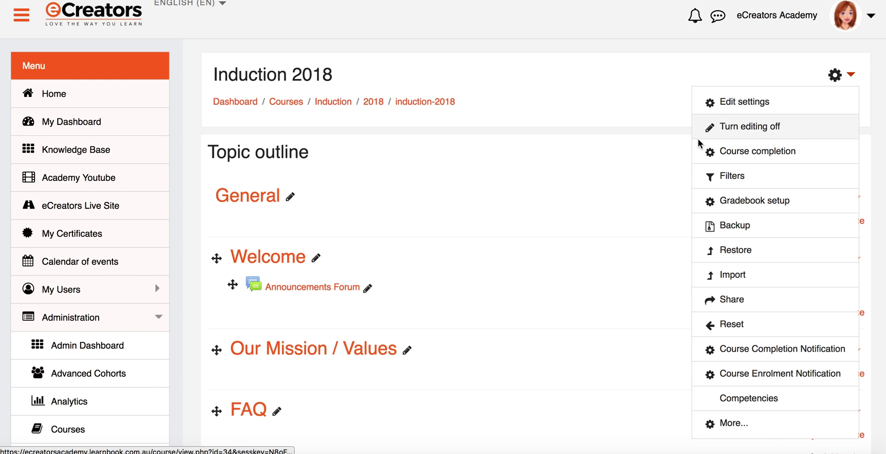
left_click(610, 219)
scroll(757, 223, "down", 2)
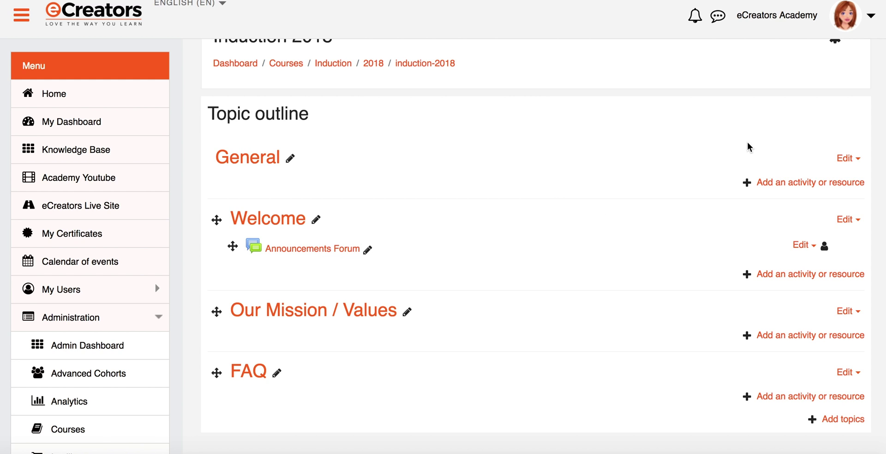
Add a Label from the Resources list to the General section
left_click(793, 185)
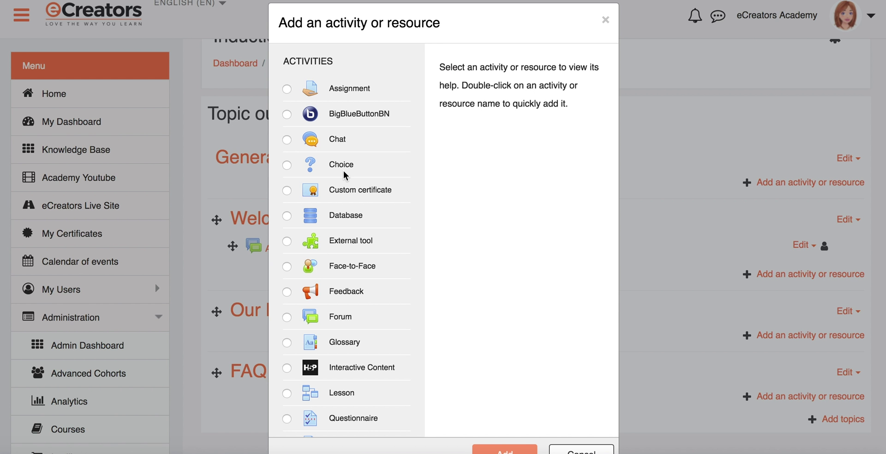
scroll(398, 172, "up", 1)
scroll(378, 174, "down", 2)
scroll(344, 175, "down", 5)
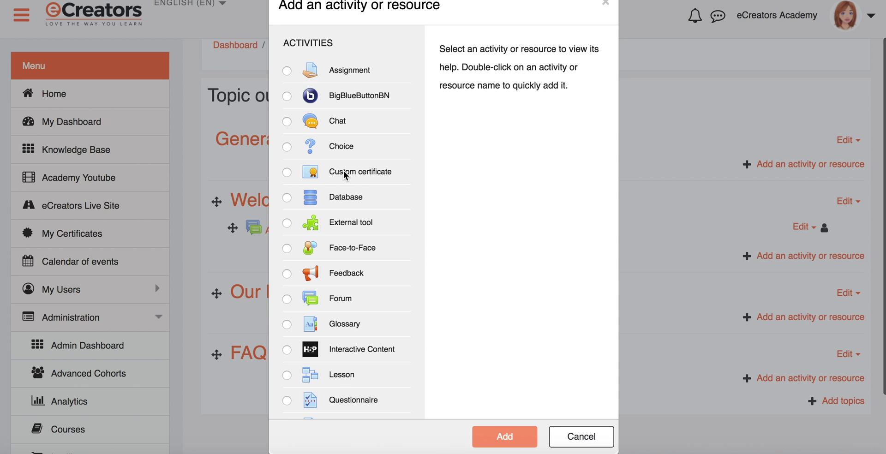
scroll(344, 174, "down", 5)
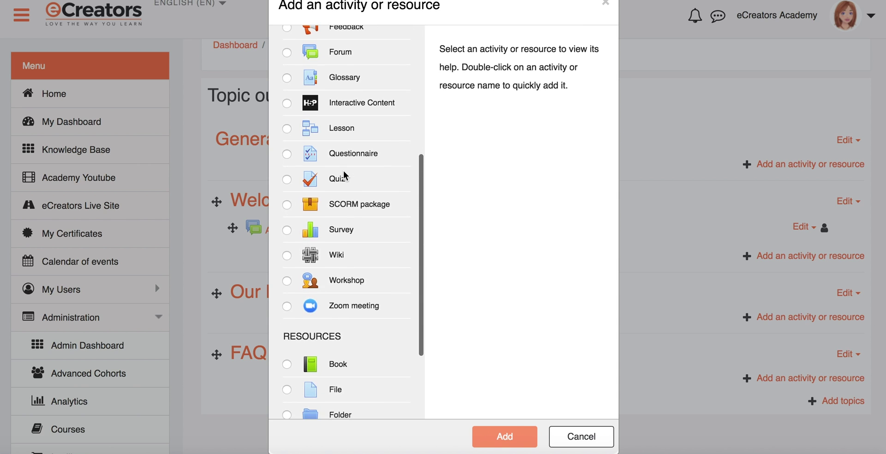
scroll(344, 174, "up", 7)
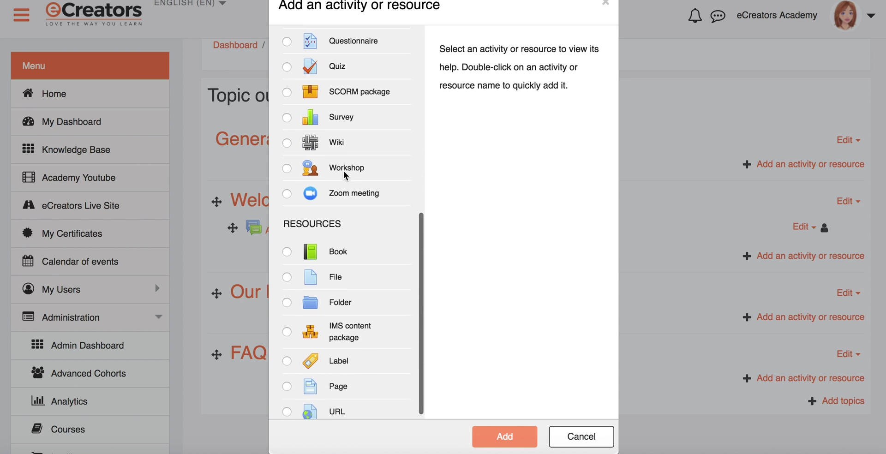
scroll(343, 171, "up", 2)
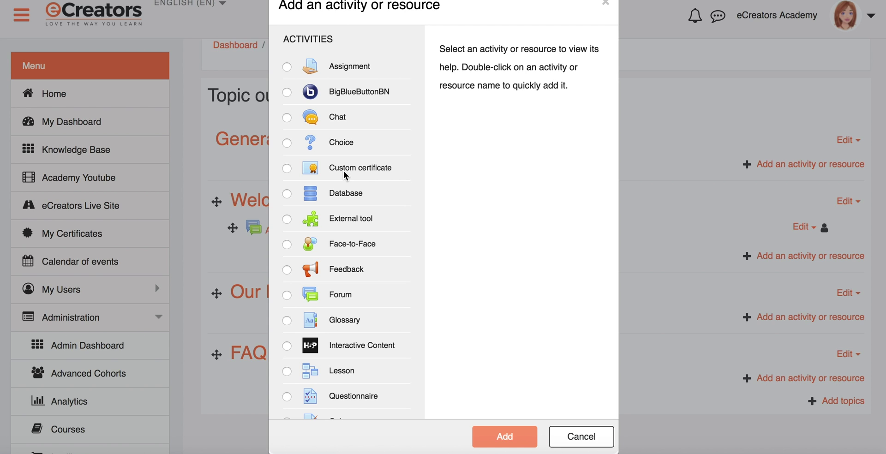
scroll(343, 170, "down", 9)
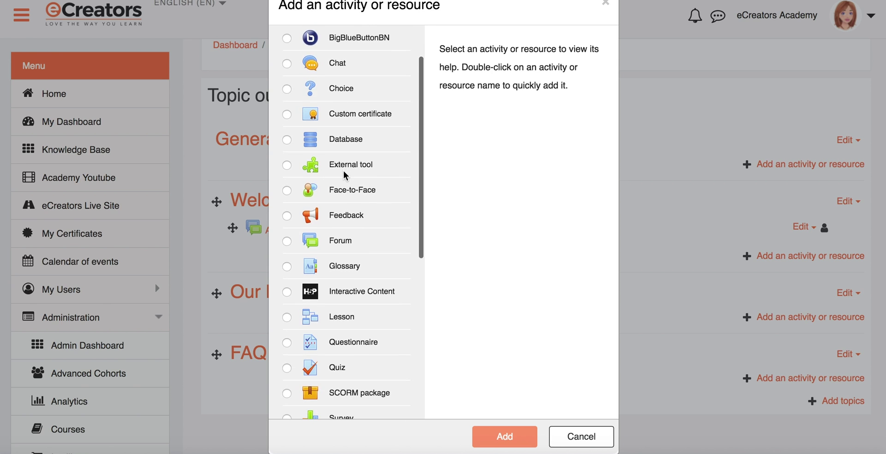
scroll(343, 170, "down", 1)
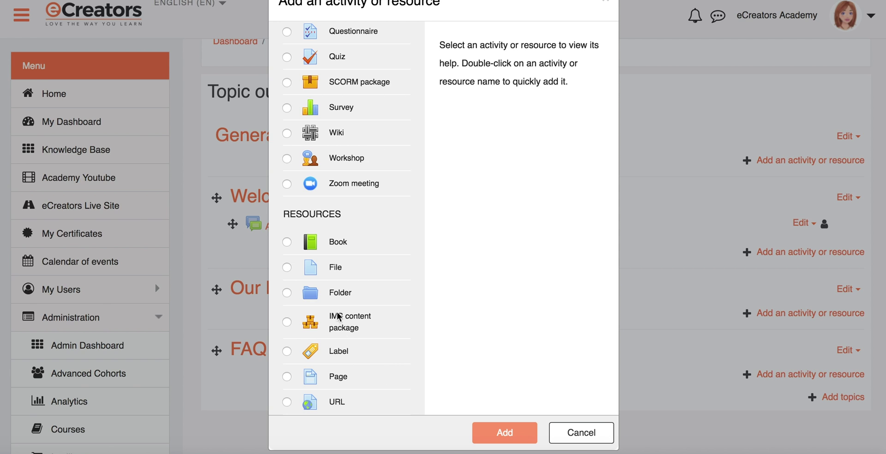
left_click(339, 353)
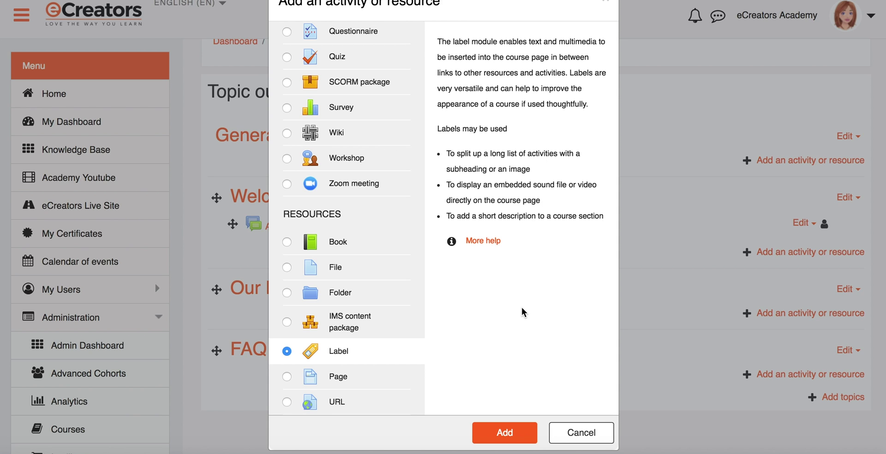
left_click(510, 437)
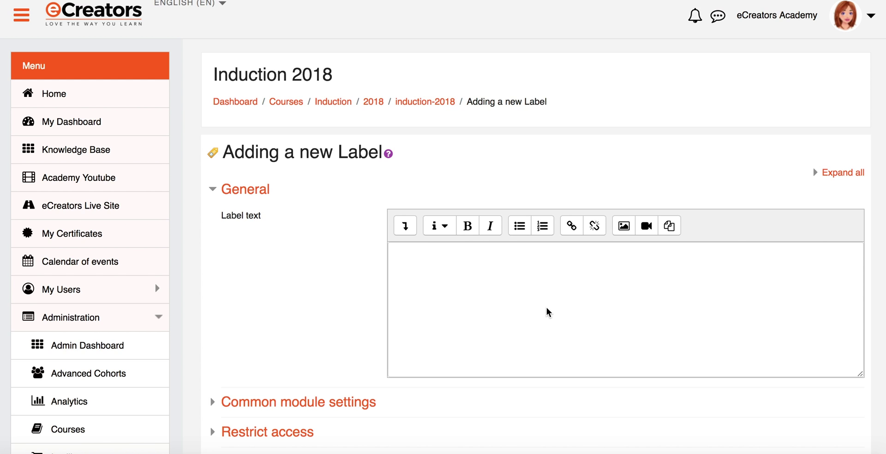
Enter OUR MISSION as the label text, bold and formatted as Heading (medium)
left_click(545, 294)
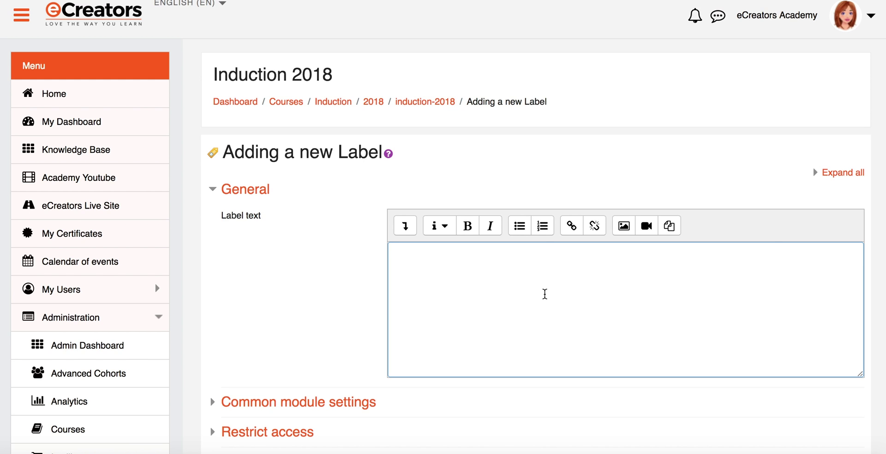
type("OUR MISSION")
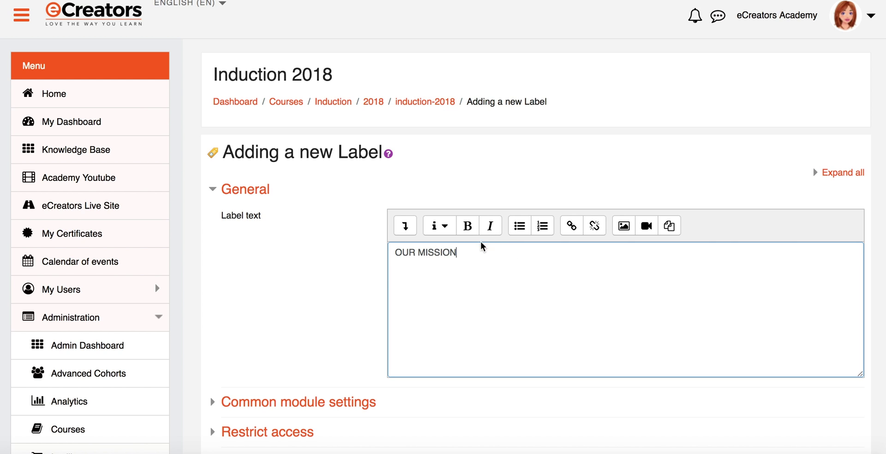
left_click_drag(455, 252, 391, 252)
left_click(467, 226)
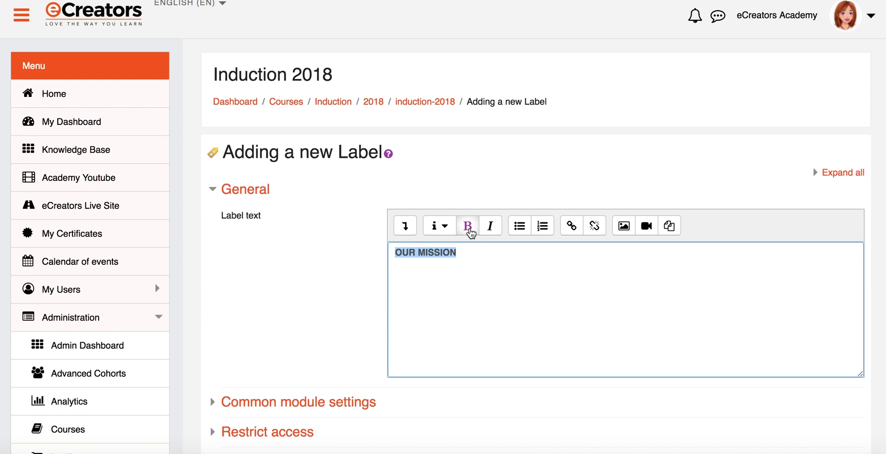
left_click(444, 226)
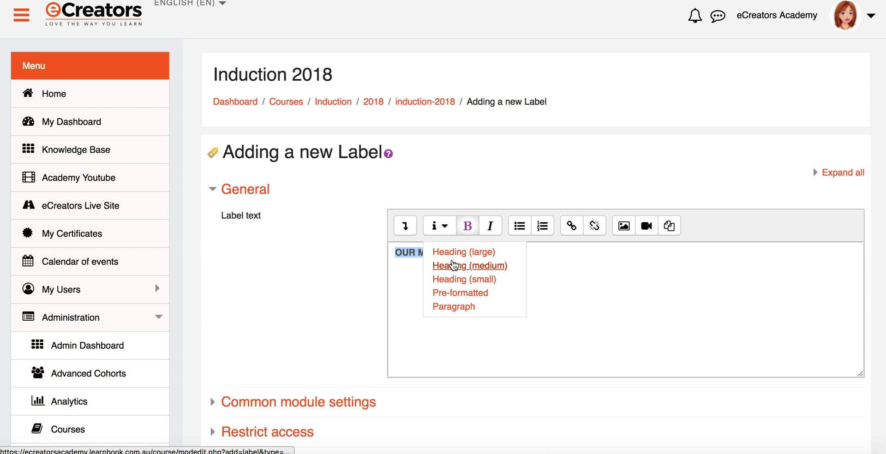
left_click(451, 265)
left_click(455, 273)
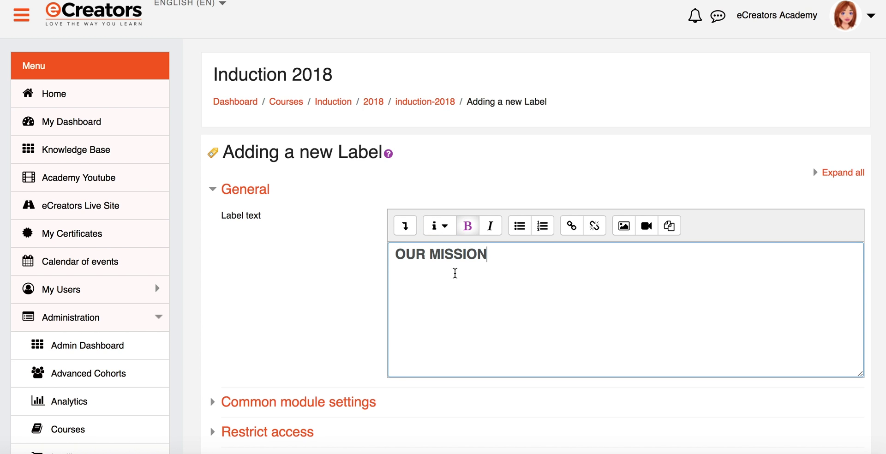
Save the label and return to the Induction 2018 course
scroll(439, 287, "down", 5)
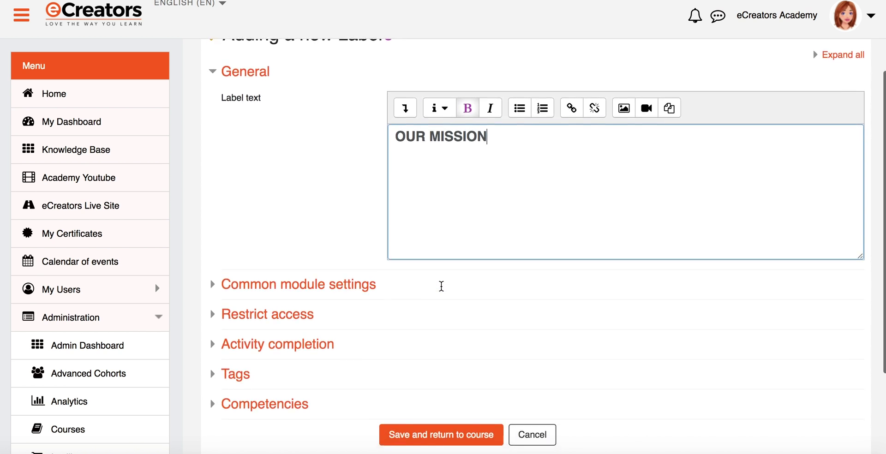
scroll(441, 286, "down", 2)
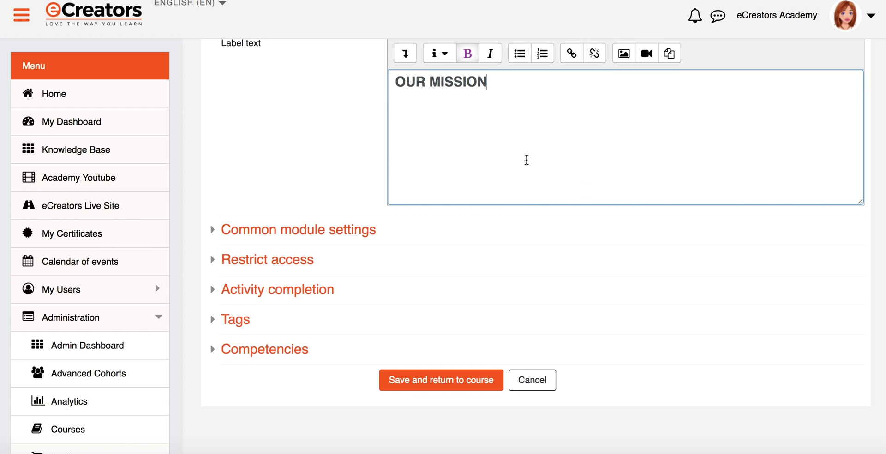
scroll(529, 151, "up", 1)
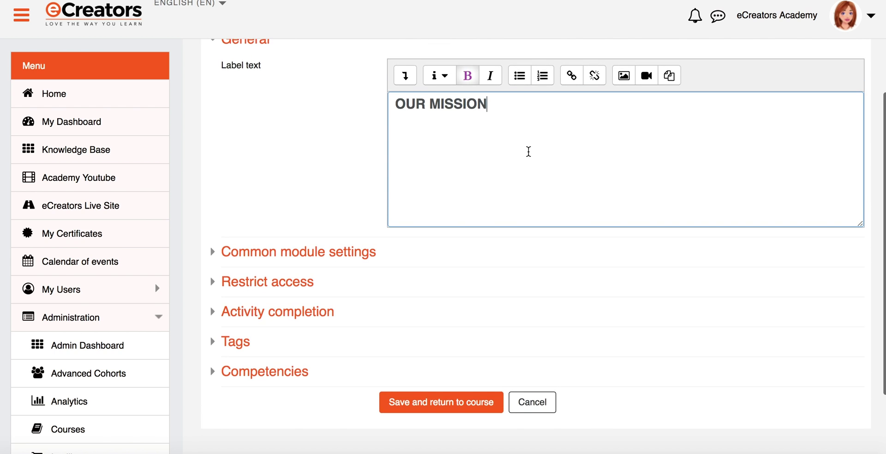
scroll(468, 403, "down", 2)
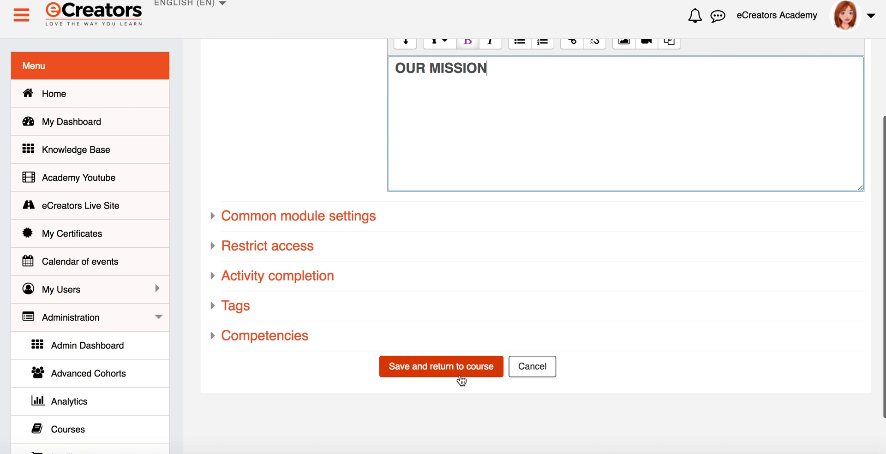
left_click(458, 376)
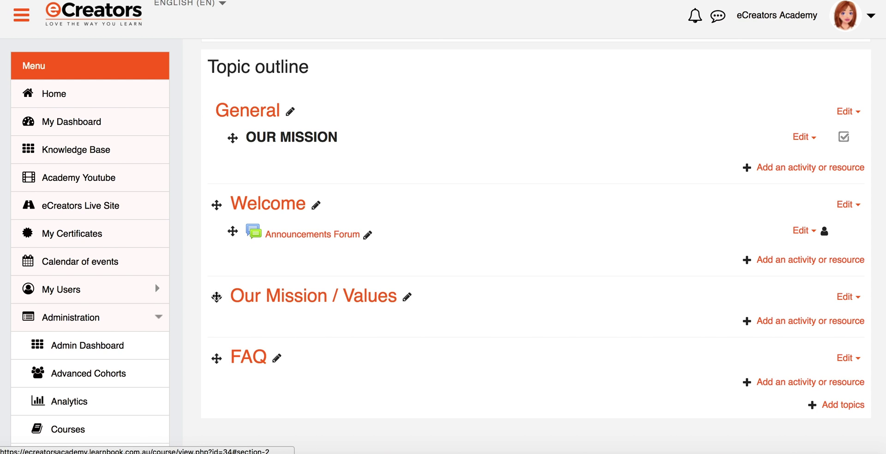
Move Our Mission / Values above Welcome and drag the OUR MISSION label into it
left_click_drag(217, 297, 213, 222)
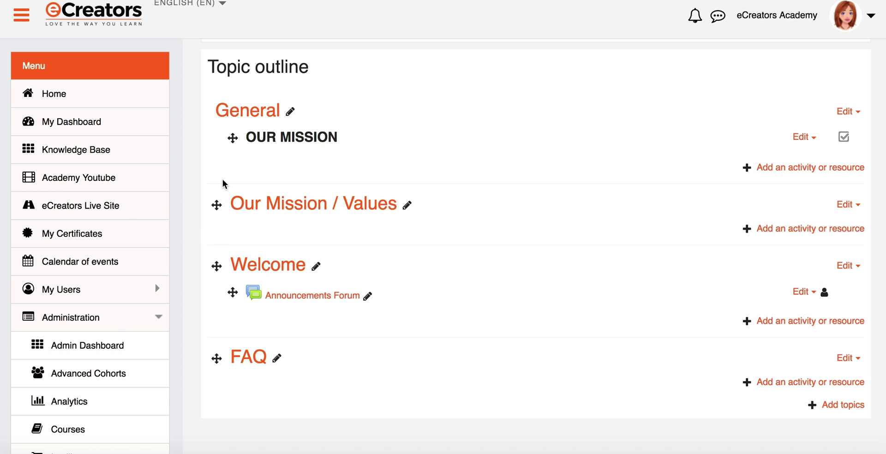
left_click_drag(232, 138, 233, 218)
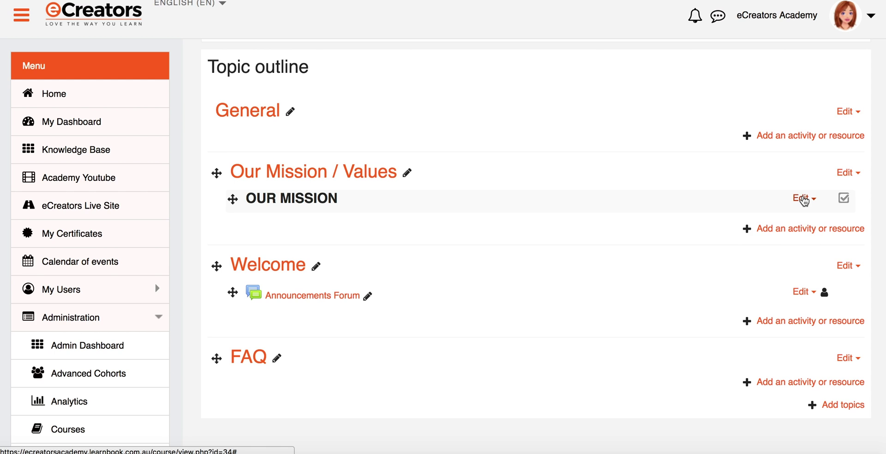
left_click(803, 200)
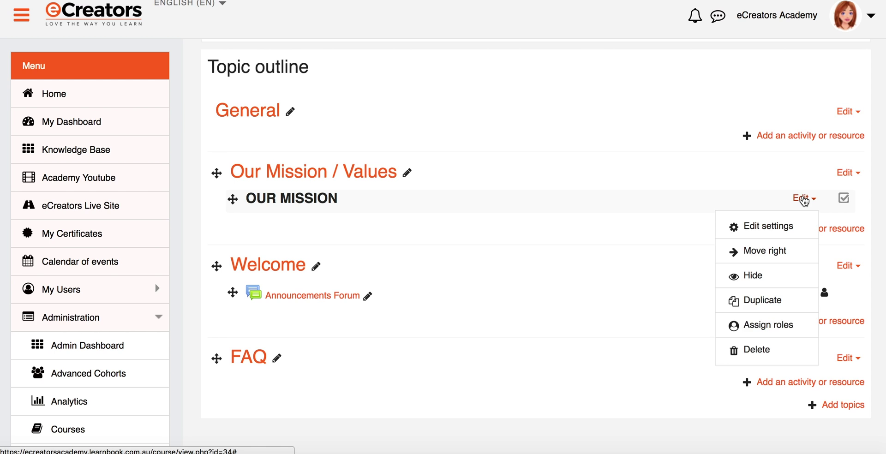
Duplicate the OUR MISSION label and bring up the copy's settings
left_click(770, 301)
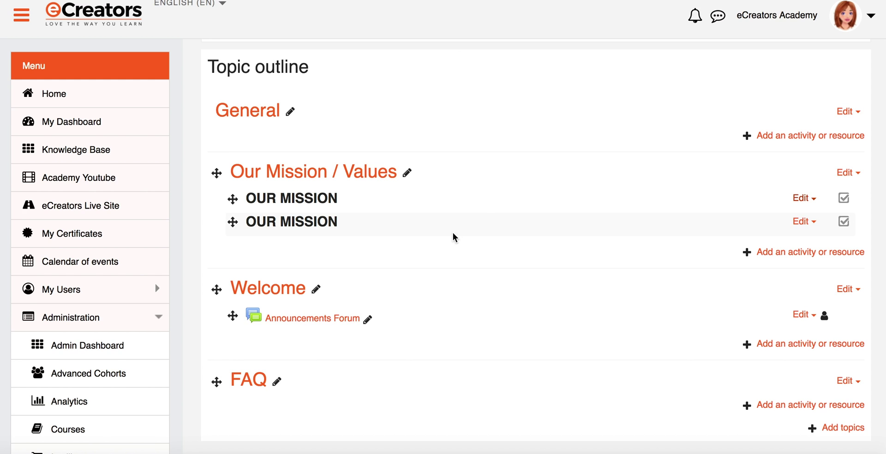
left_click(801, 222)
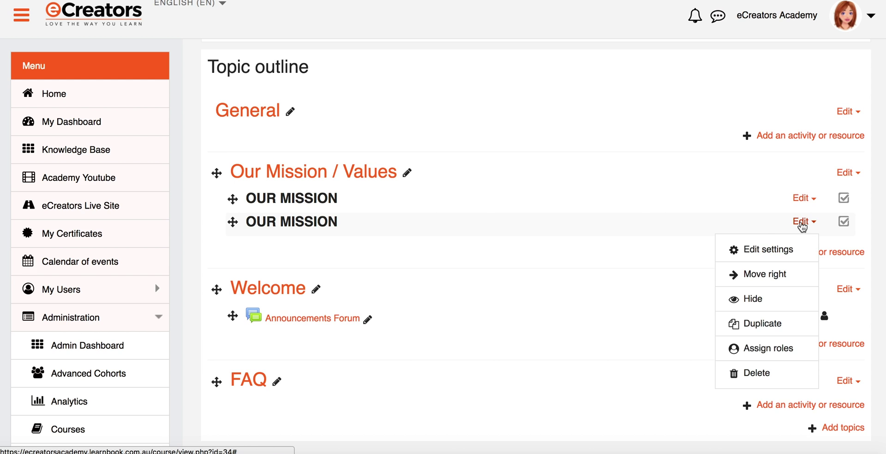
left_click(766, 249)
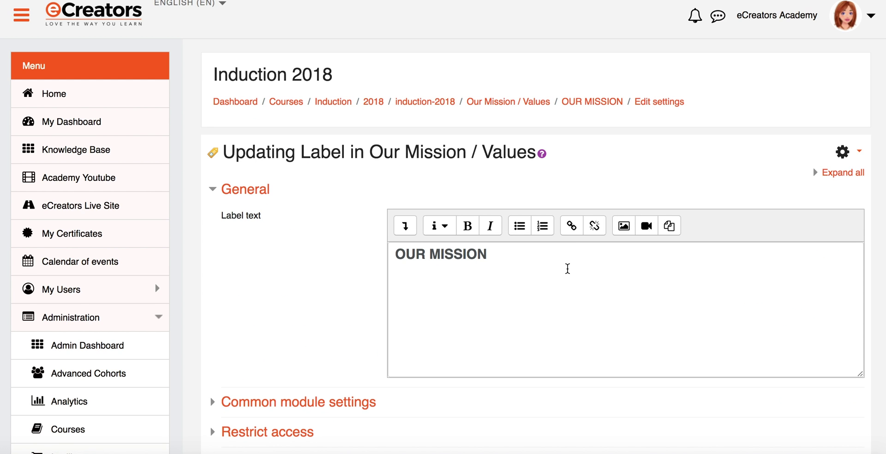
Change the copied label's text to OUR VISION and save it to the course
double_click(470, 255)
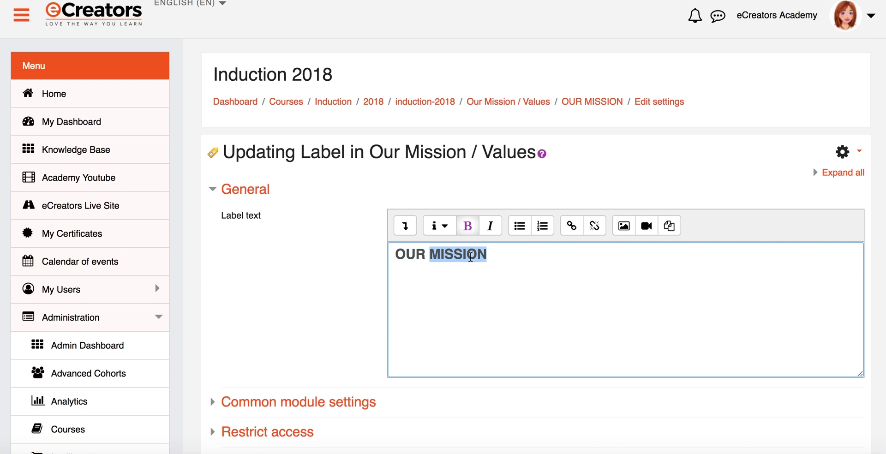
type("VISION")
scroll(469, 343, "down", 4)
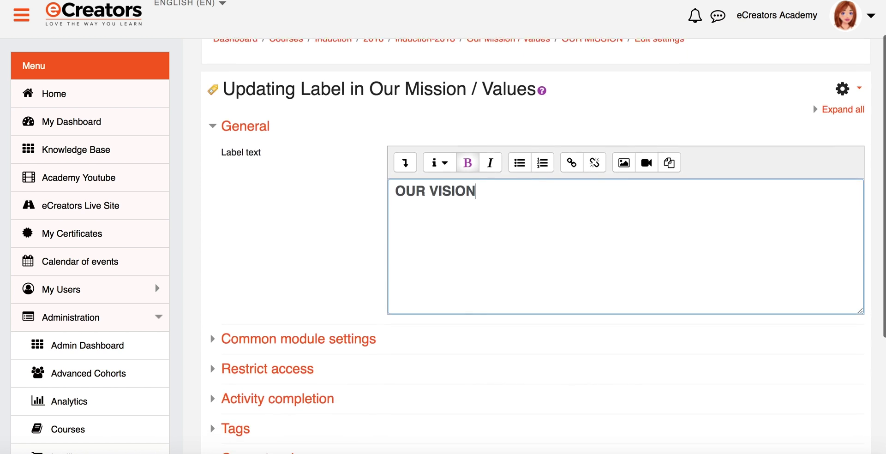
left_click(445, 388)
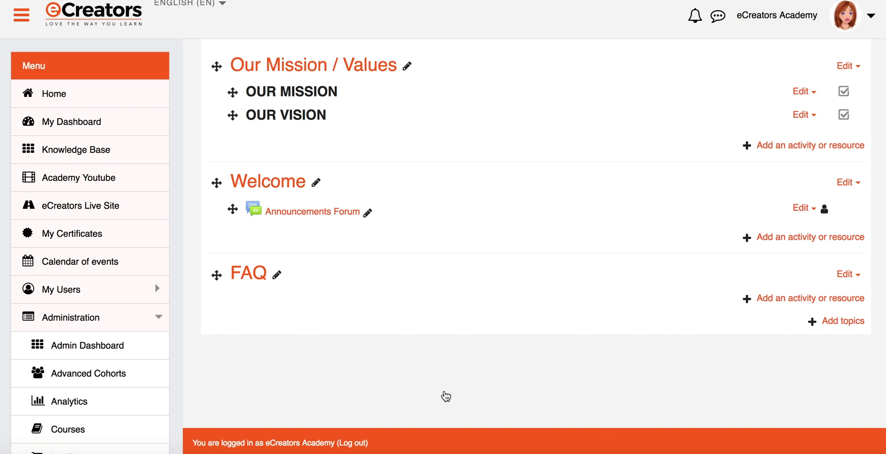
scroll(446, 396, "up", 3)
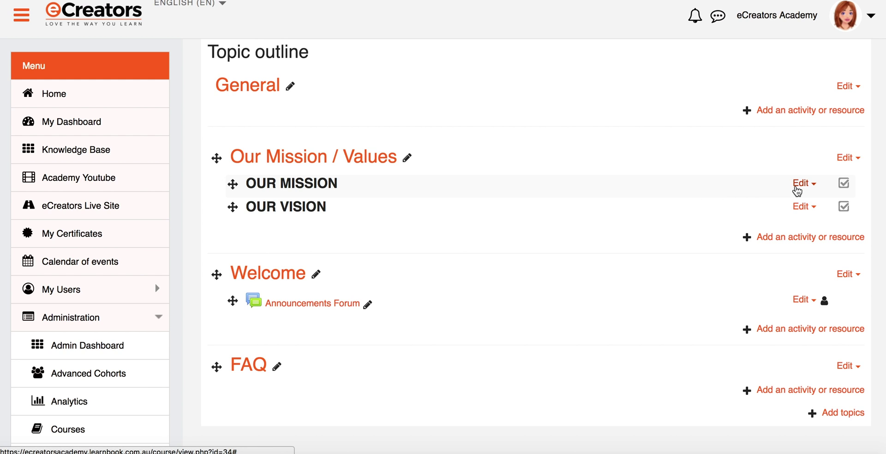
left_click(797, 185)
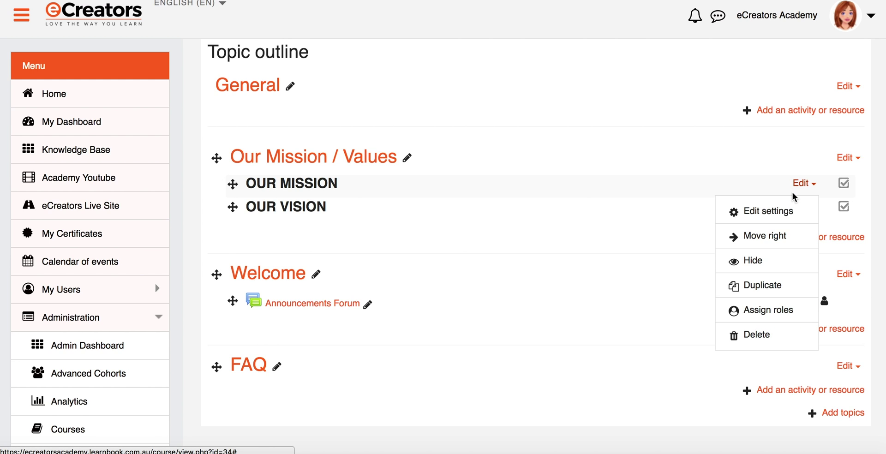
Indent the OUR MISSION and OUR VISION labels one level right with Move right
left_click(751, 247)
left_click(808, 207)
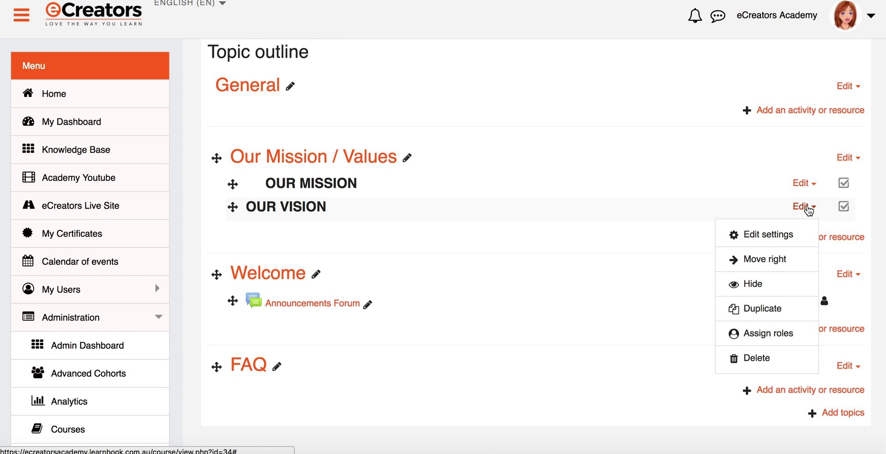
left_click(784, 259)
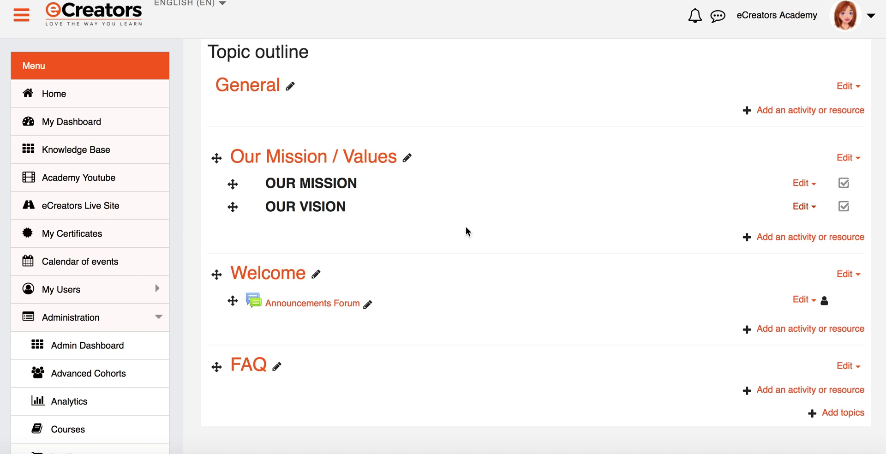
Choose Label from Resources in the Our Mission / Values activity chooser
left_click(813, 238)
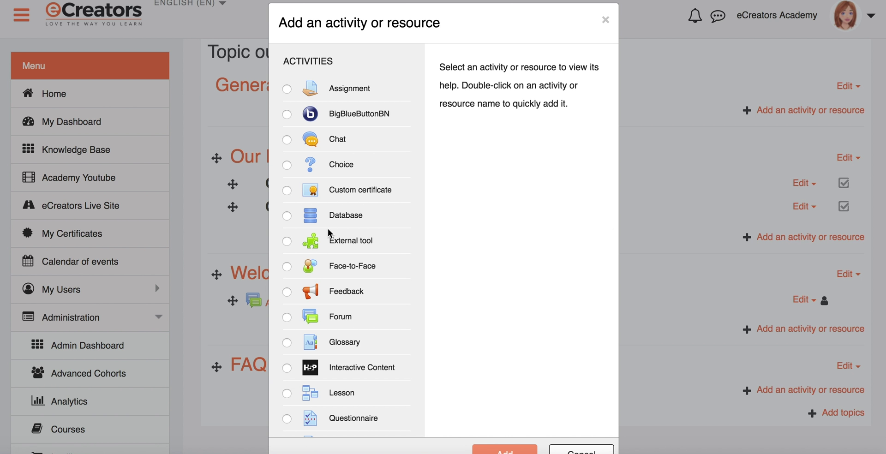
scroll(330, 233, "down", 6)
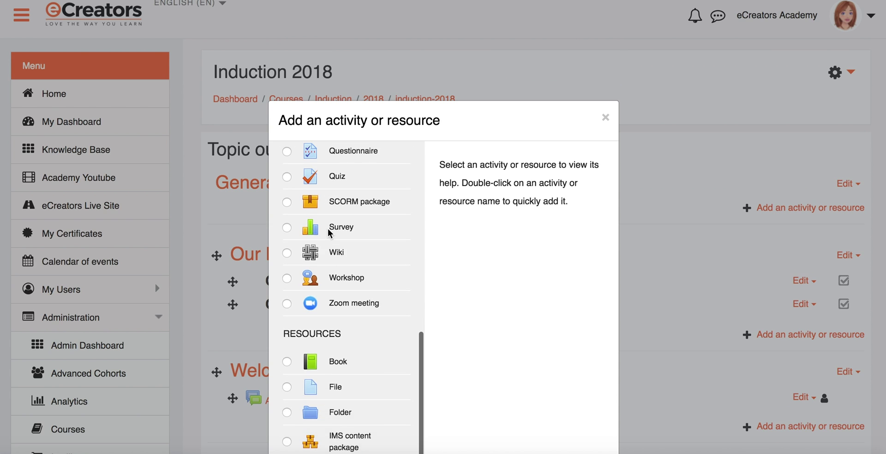
scroll(330, 232, "down", 3)
left_click(305, 350)
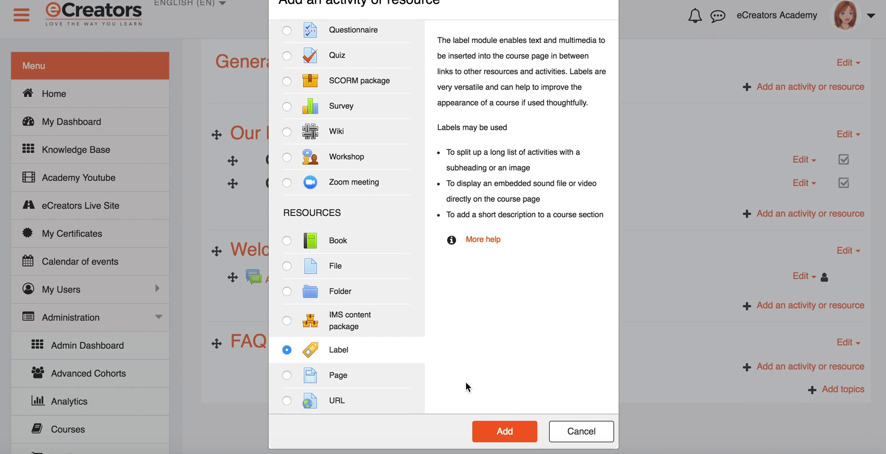
left_click(505, 432)
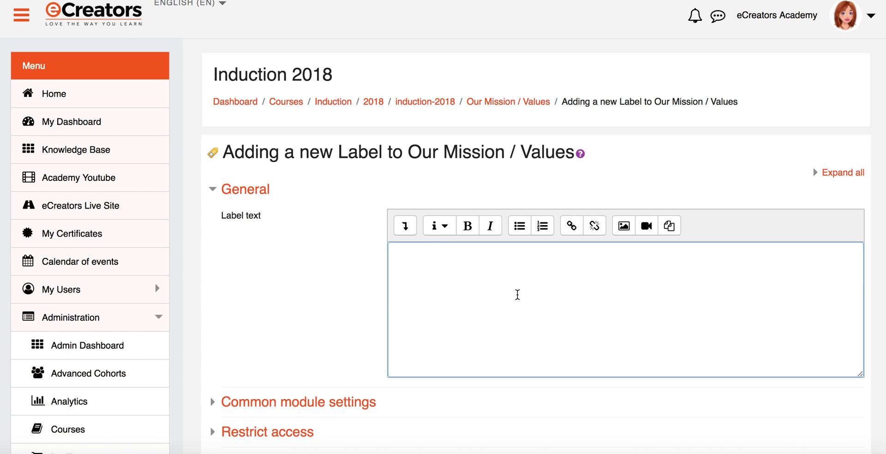
Write the YouTube company-values video sentence, then 'Download our mission statement here' on the next line
type("Please watch our yout")
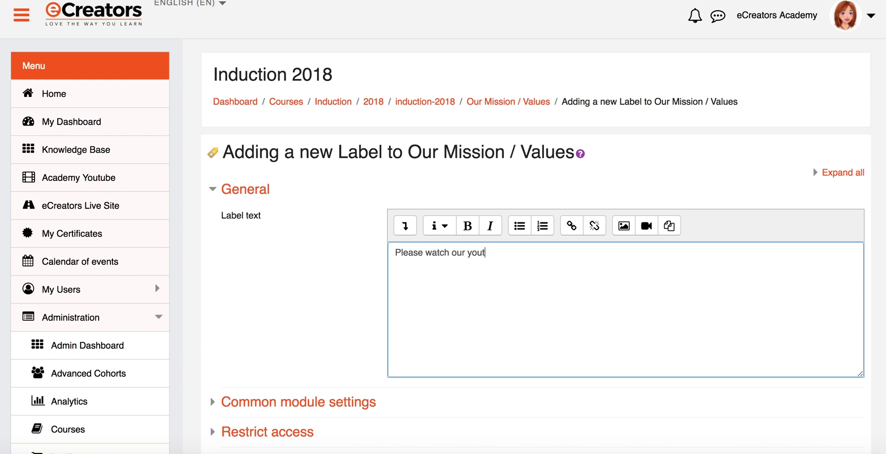
type("ube video about our company ")
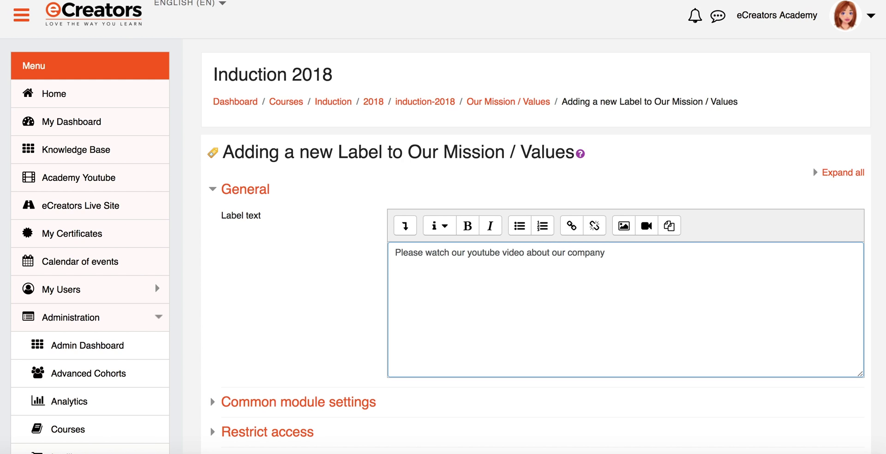
type("values - click here to op")
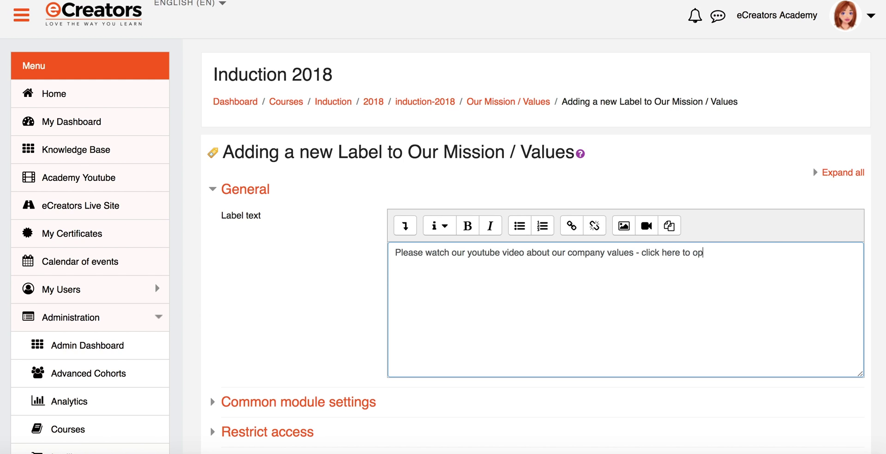
type("en the video")
type("Download")
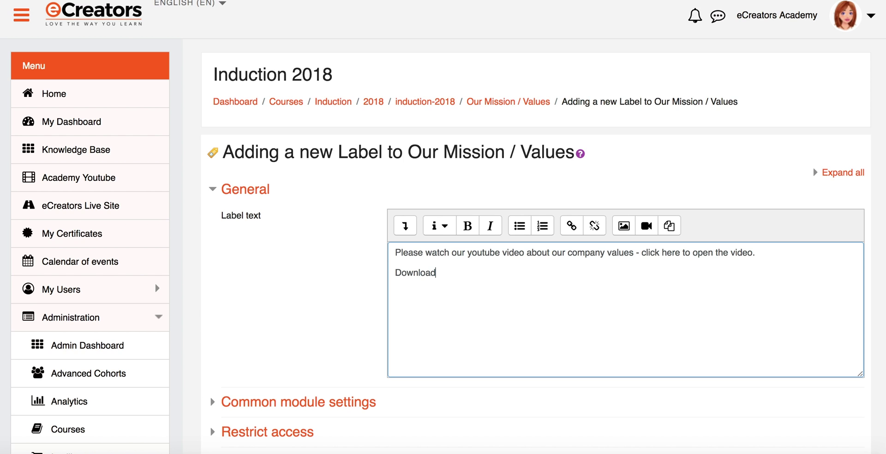
type(" our mission")
type("statement ")
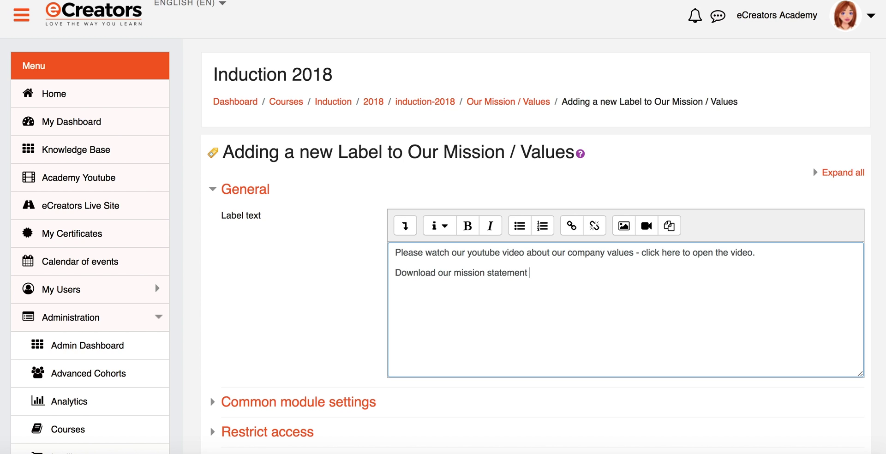
type("here.")
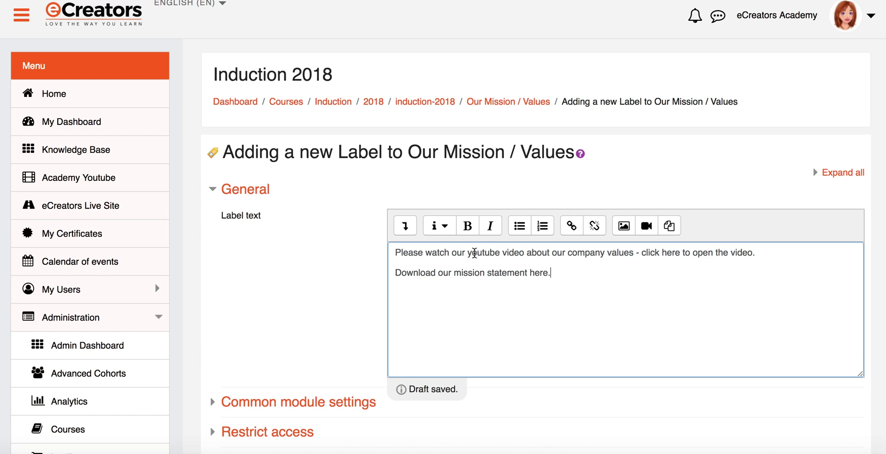
left_click_drag(472, 253, 485, 272)
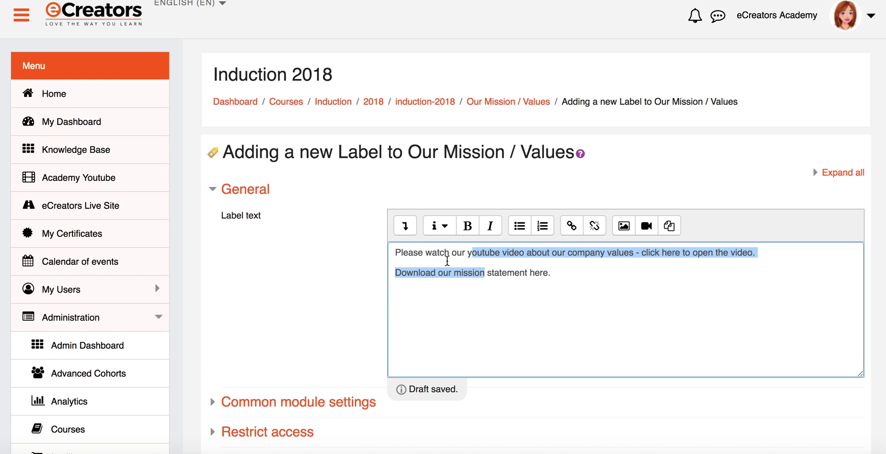
left_click_drag(413, 252, 472, 253)
left_click_drag(420, 273, 482, 275)
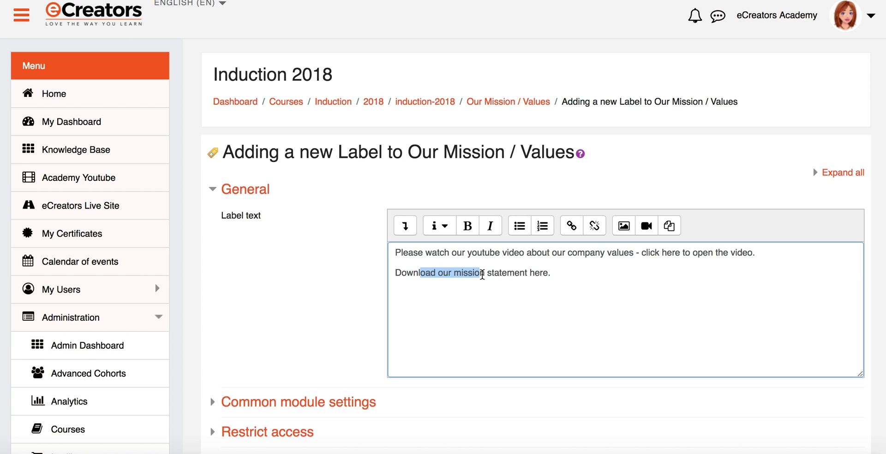
left_click(554, 273)
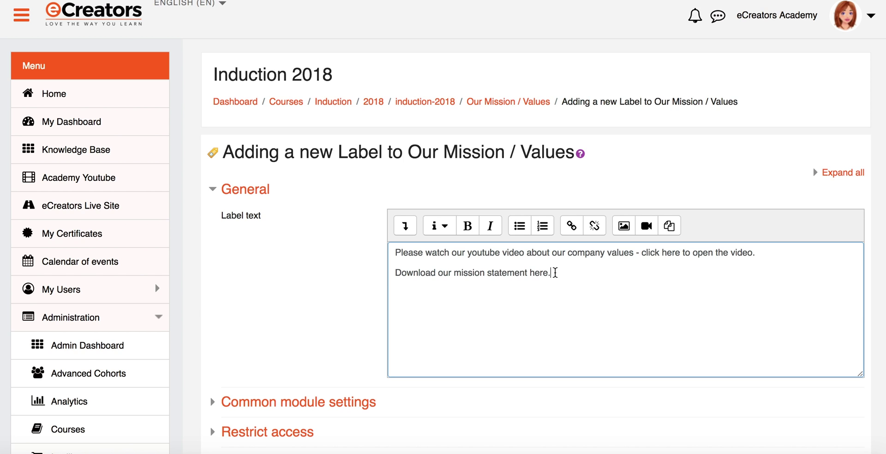
key("Return")
type("This next sentenance is")
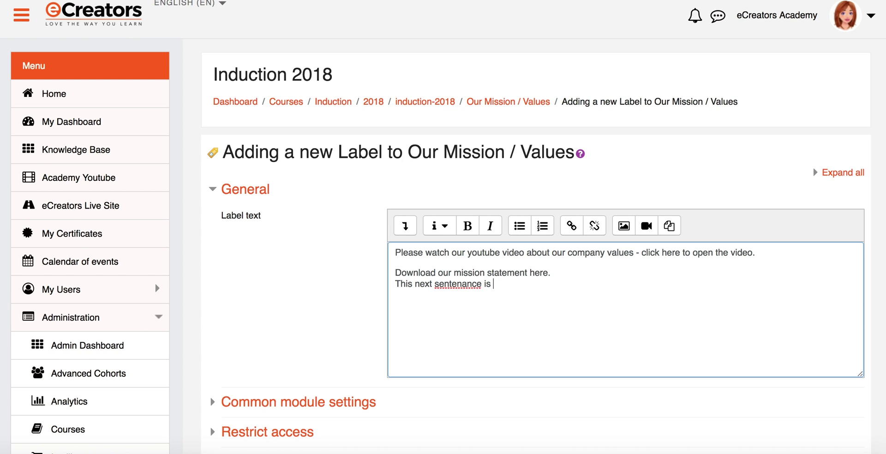
type(" all about . . . . .")
left_click_drag(560, 284, 395, 284)
key("BackSpace")
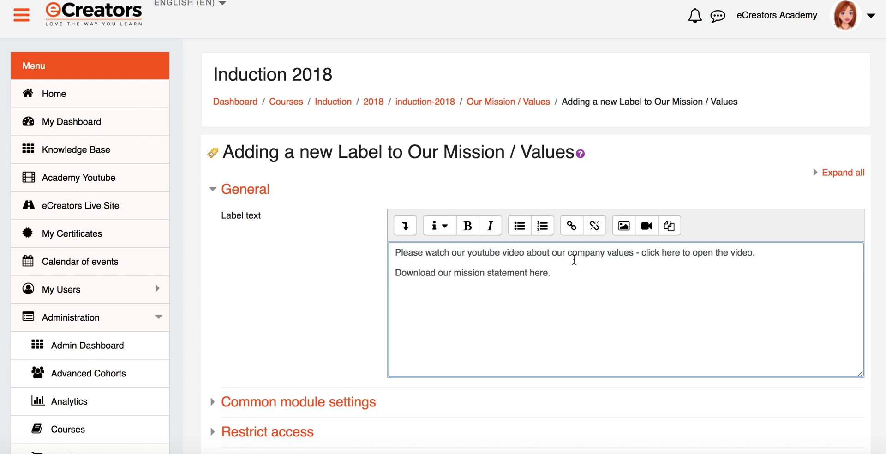
left_click_drag(641, 254, 679, 252)
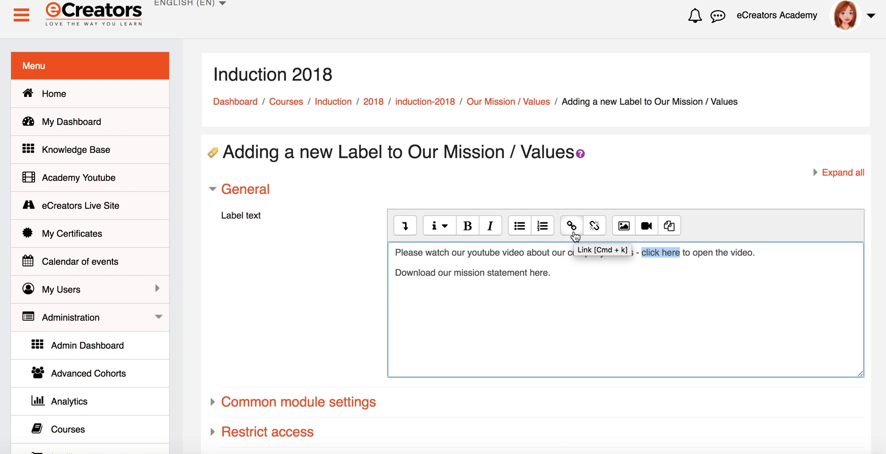
left_click(572, 226)
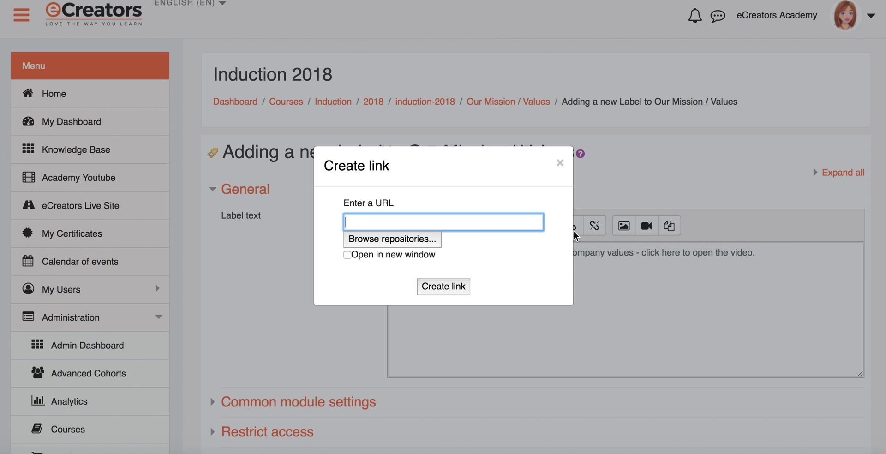
type("www.youtube.com.au")
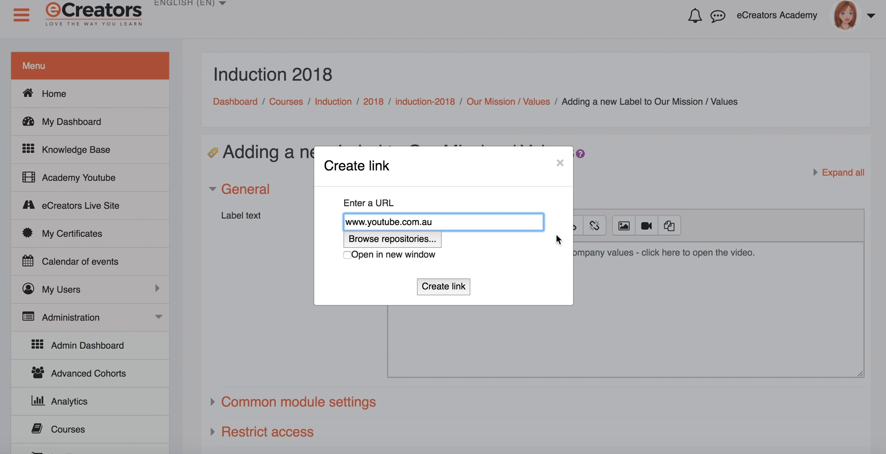
left_click(406, 257)
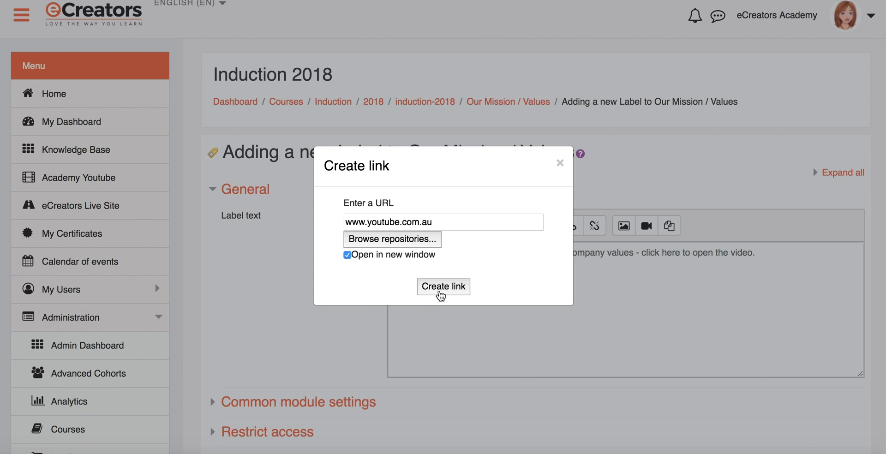
left_click(441, 289)
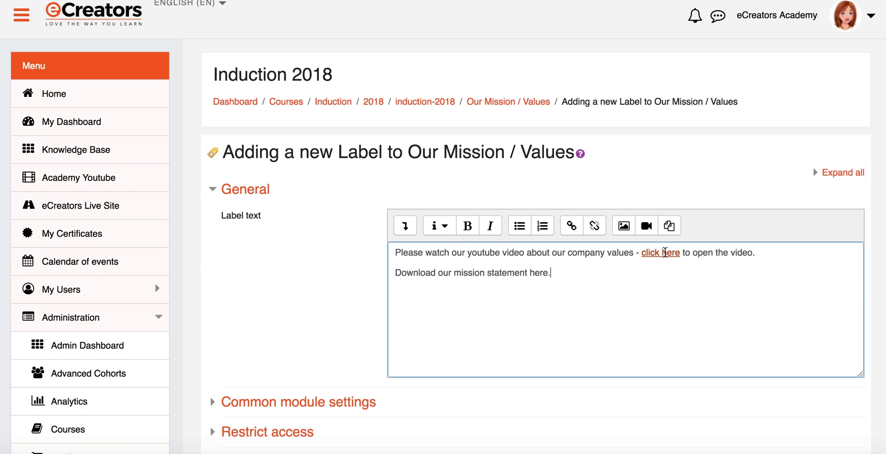
Select 'here' in the mission statement line and browse repositories for a file to link
double_click(542, 274)
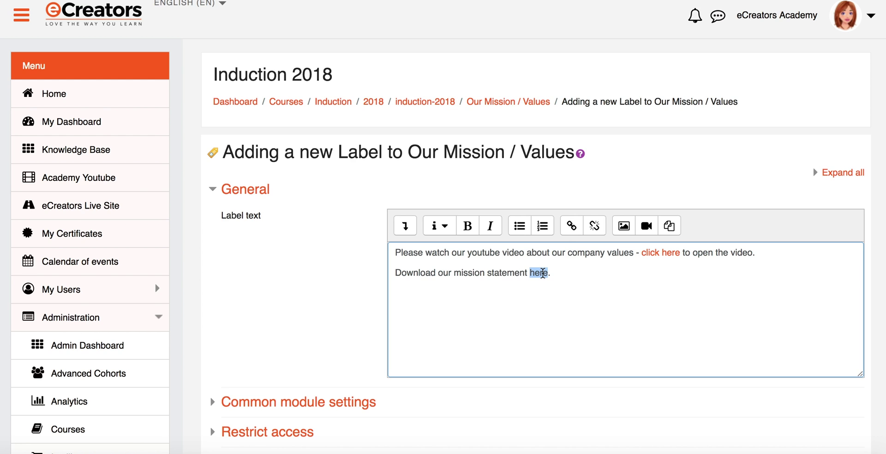
left_click(567, 230)
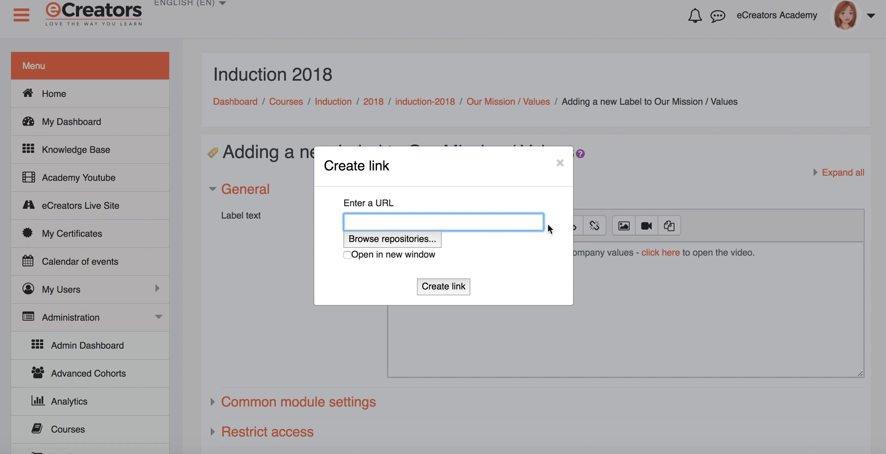
left_click(434, 244)
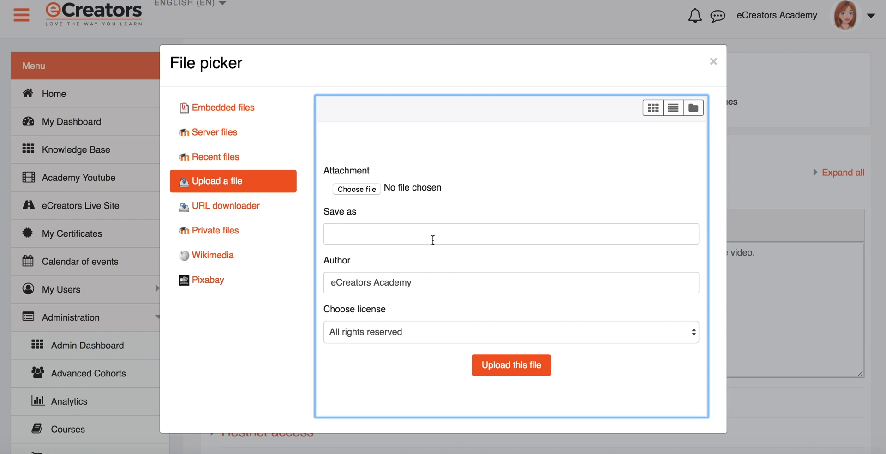
Search Pixabay for 'mission statement' and link 'here' to the arrow-2110610_150.jpg ETHICS image
left_click(202, 277)
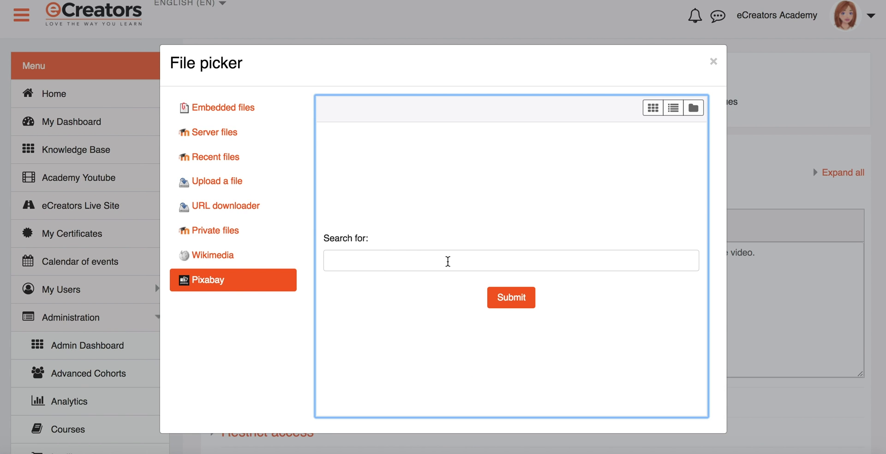
left_click(448, 261)
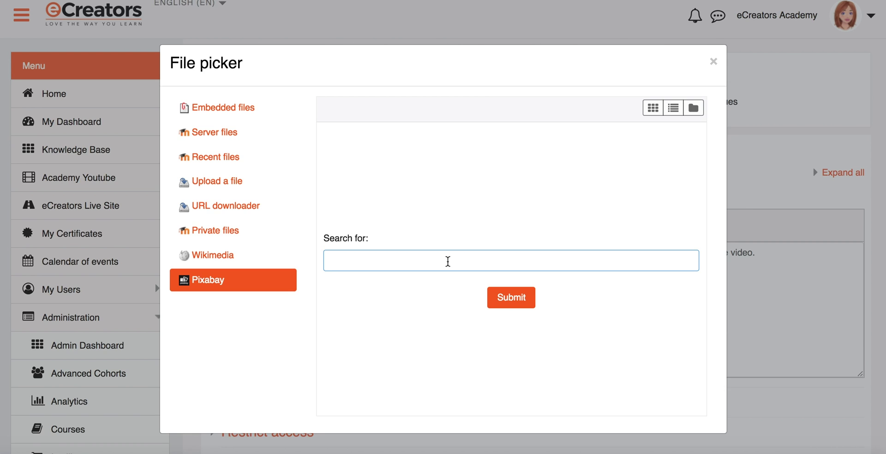
type("mission statemen")
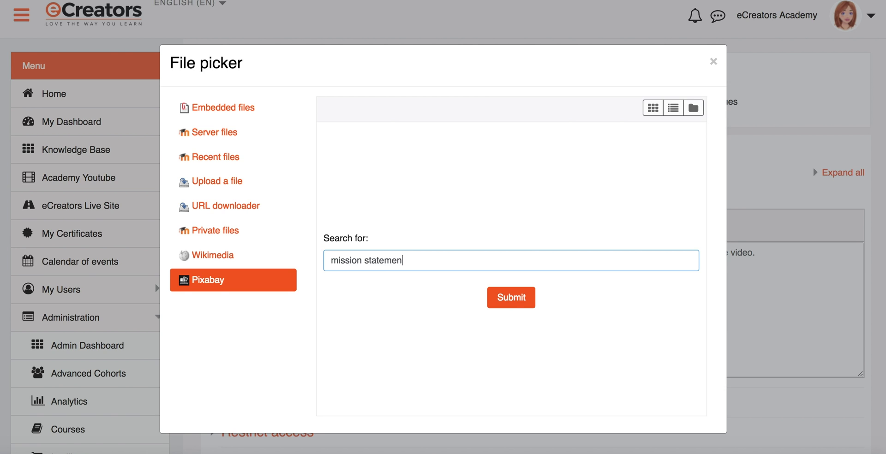
type("t")
left_click(502, 305)
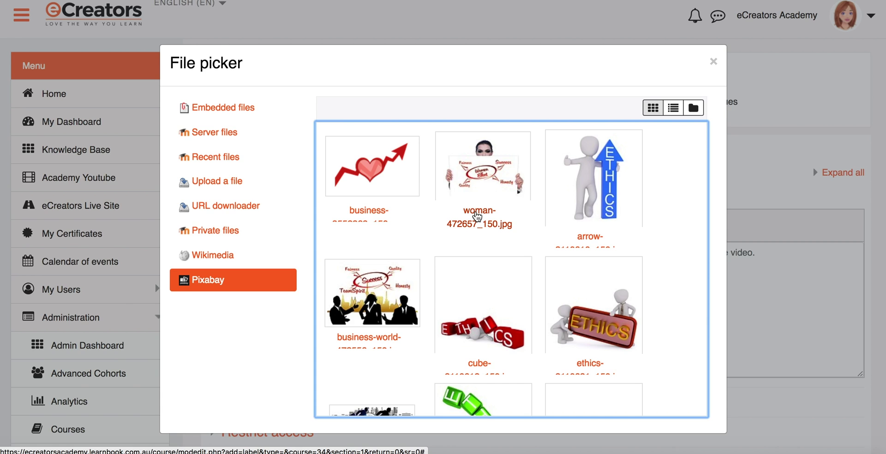
left_click(584, 194)
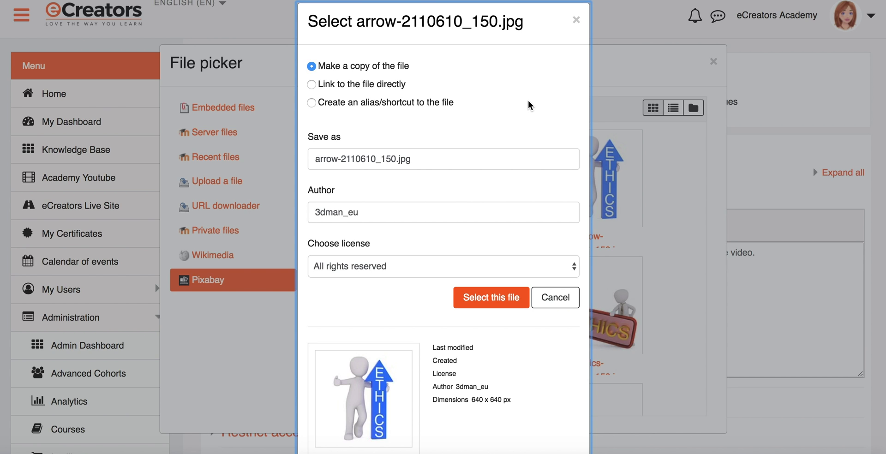
left_click(491, 296)
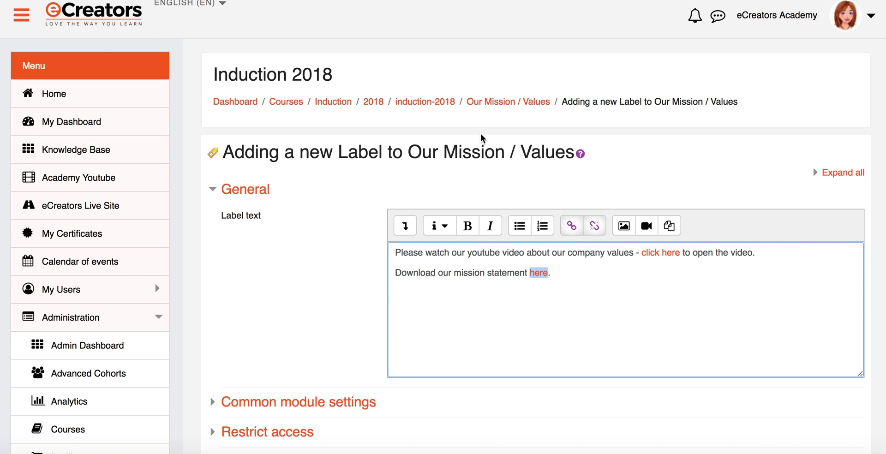
left_click(538, 296)
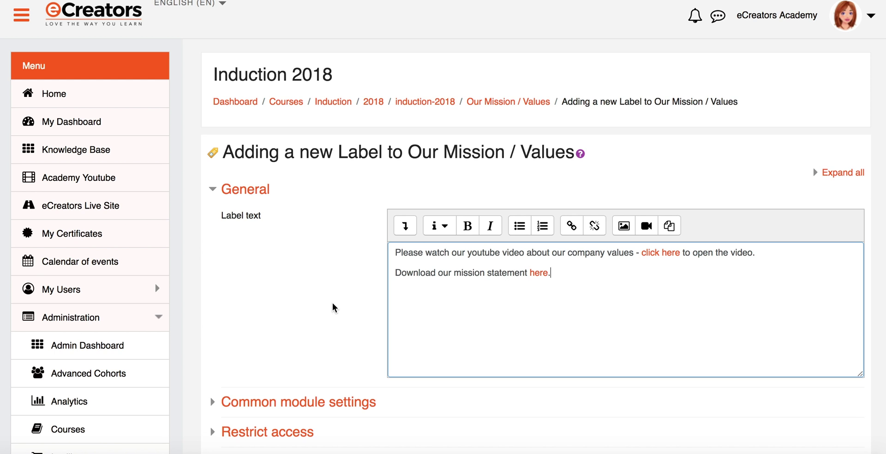
Save the two-sentence link label and return to the course page
scroll(466, 292, "down", 3)
scroll(466, 293, "down", 2)
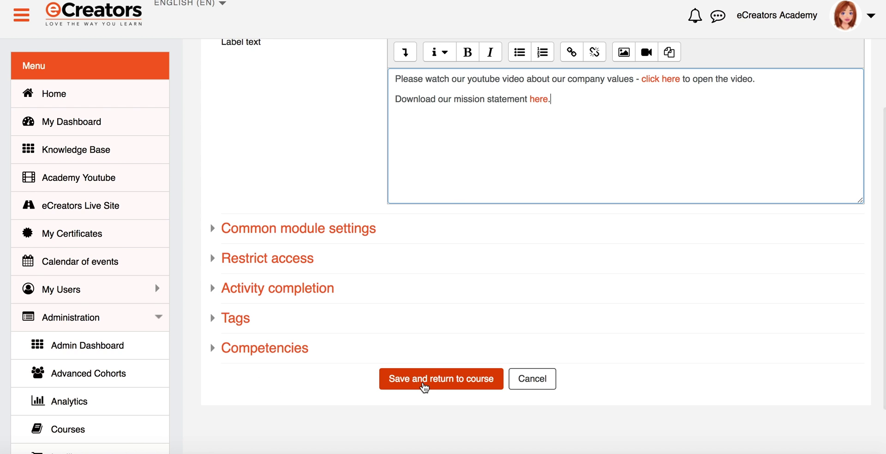
left_click(426, 384)
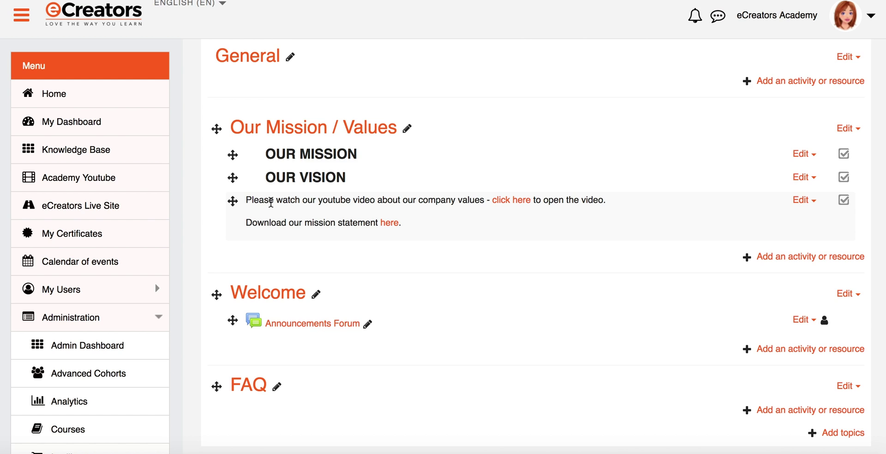
Indent the label right twice and drag it between OUR MISSION and OUR VISION
left_click(803, 203)
left_click(782, 256)
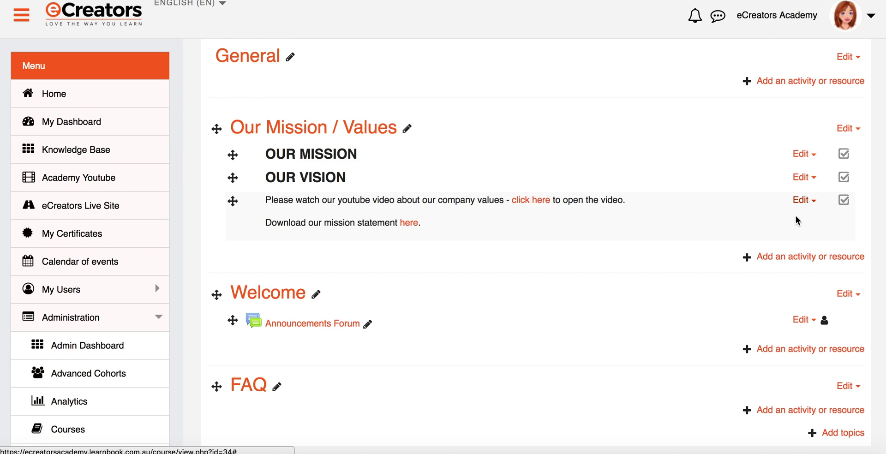
left_click(802, 200)
left_click(777, 251)
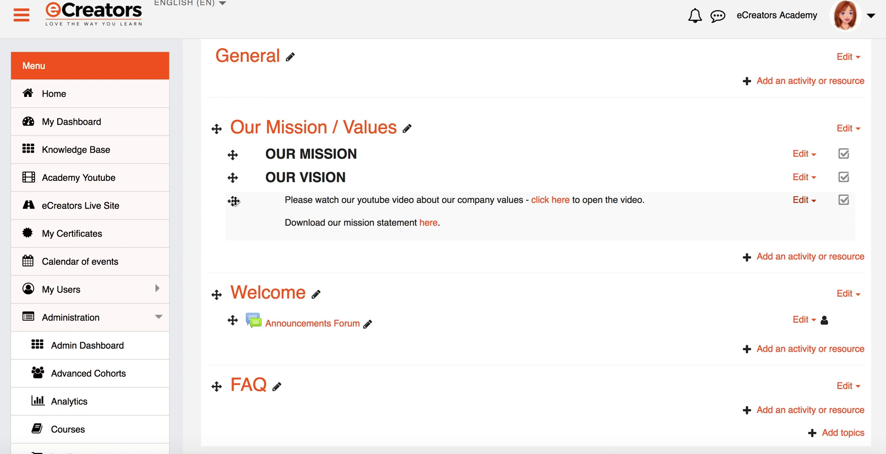
left_click_drag(234, 201, 233, 184)
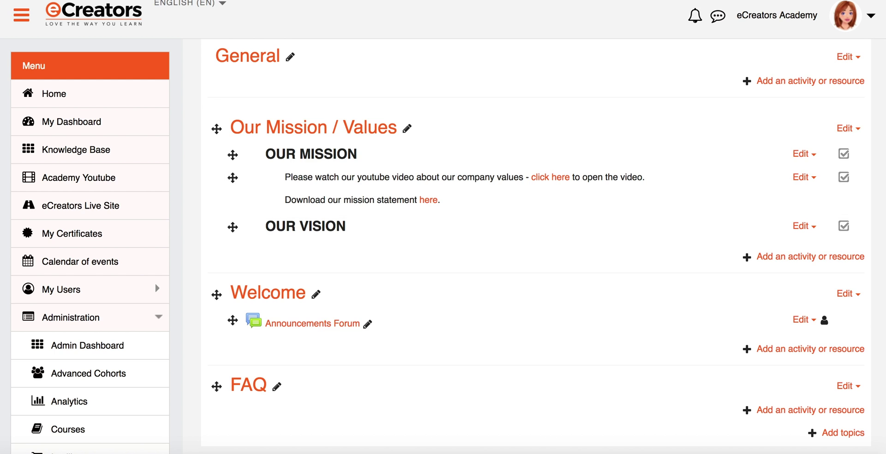
Google 'our mission + youtube' in a new tab and open Hach's Our Mission & Vision video
key("super+t")
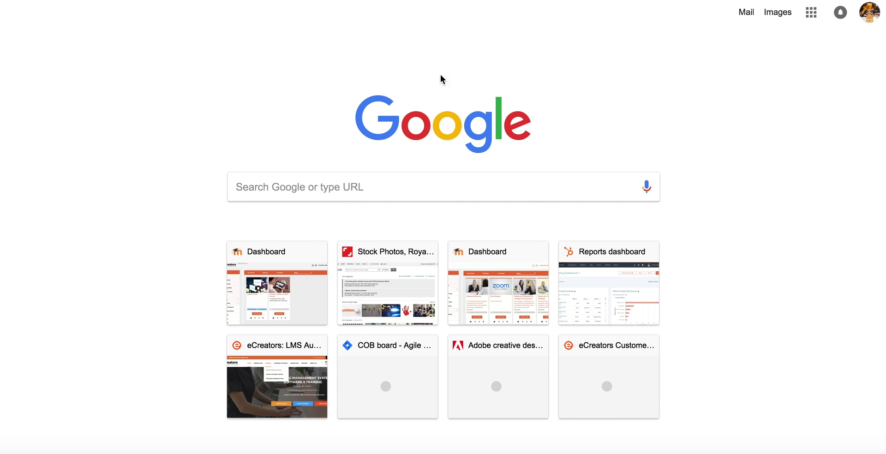
left_click(320, 193)
type("o")
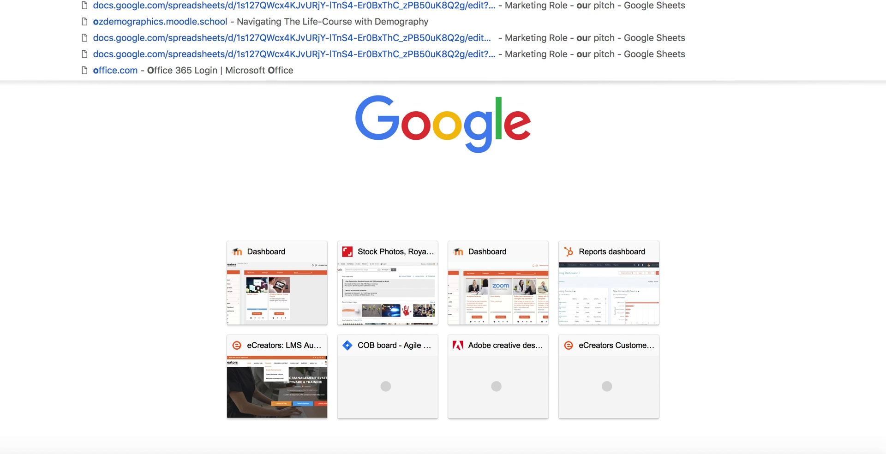
type("ission")
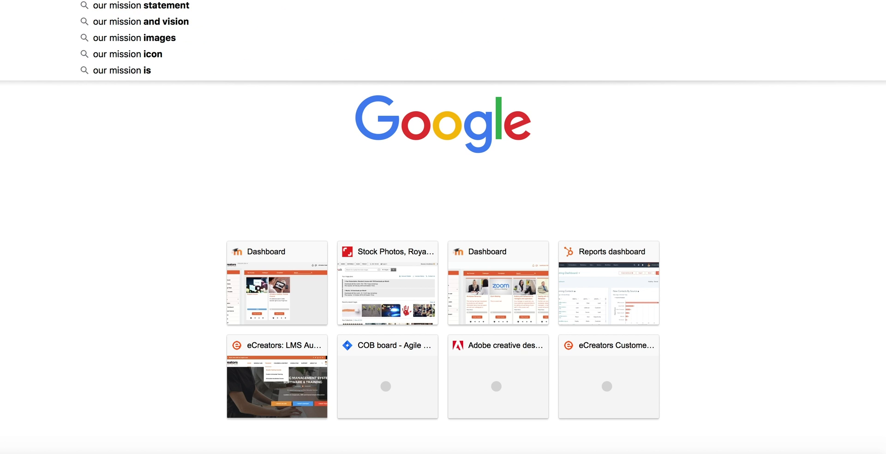
key("Return")
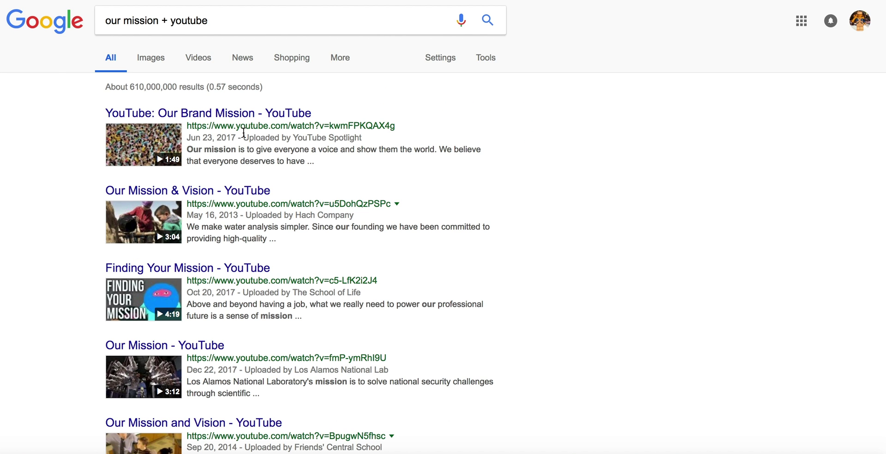
left_click(207, 191)
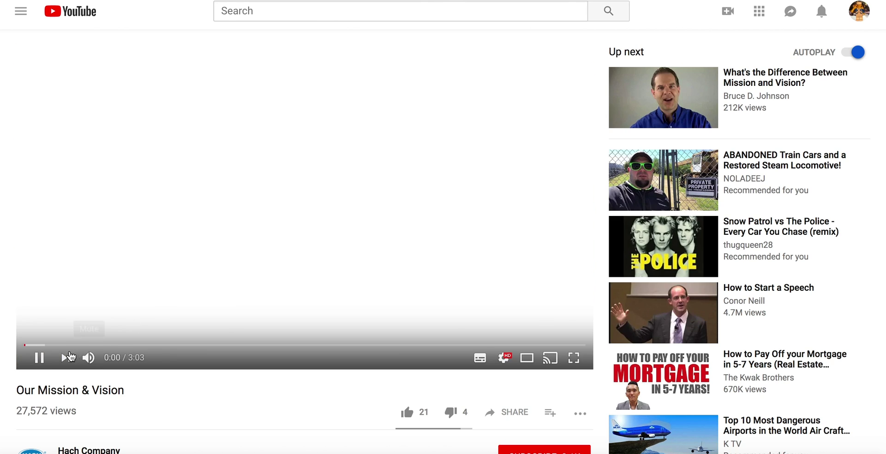
Play the Our Mission & Vision video briefly, then pause it and look over the YouTube page
left_click(231, 245)
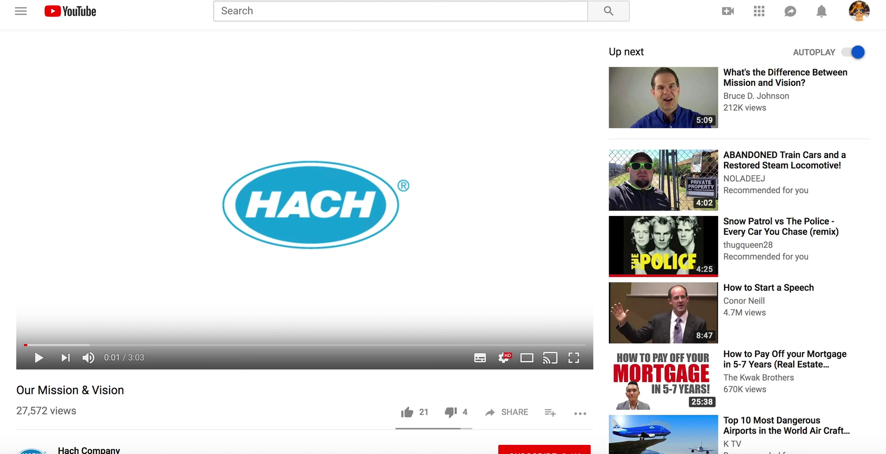
scroll(510, 352, "down", 1)
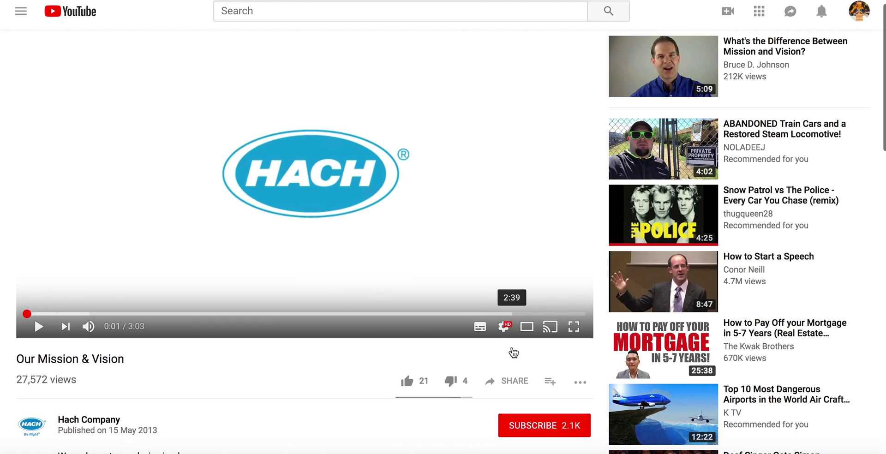
scroll(512, 353, "up", 1)
scroll(512, 352, "down", 1)
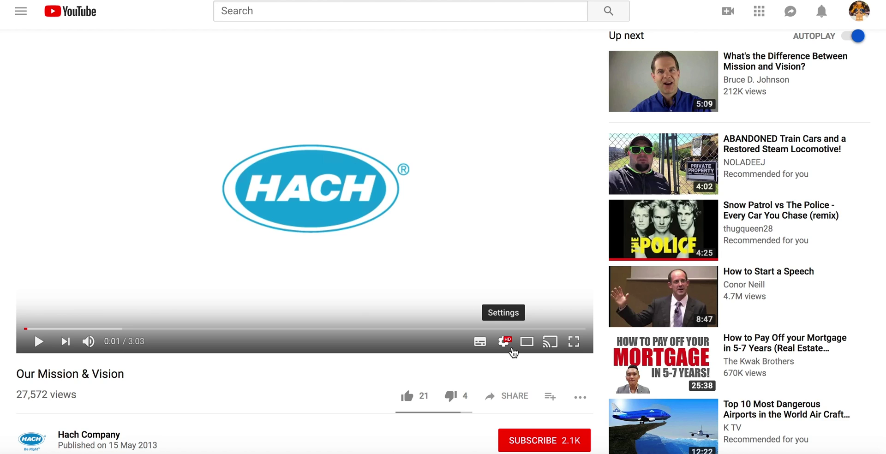
scroll(513, 353, "up", 1)
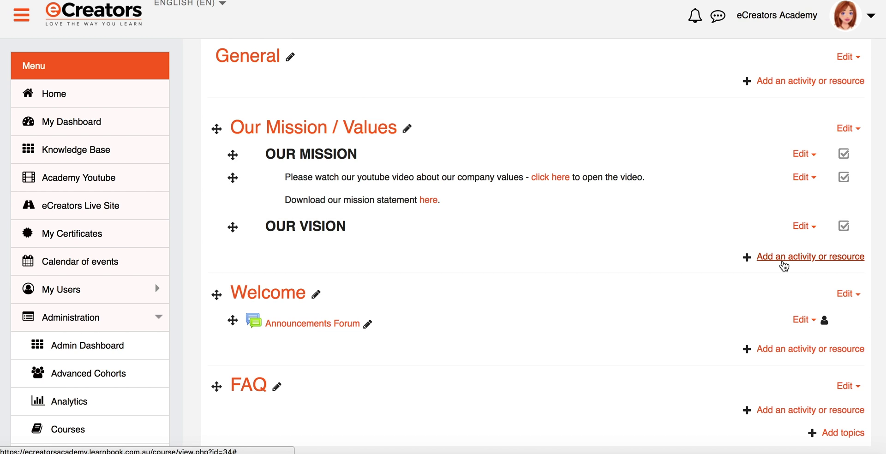
Add a new Label to Our Mission / Values and paste the YouTube video address as its text
left_click(799, 261)
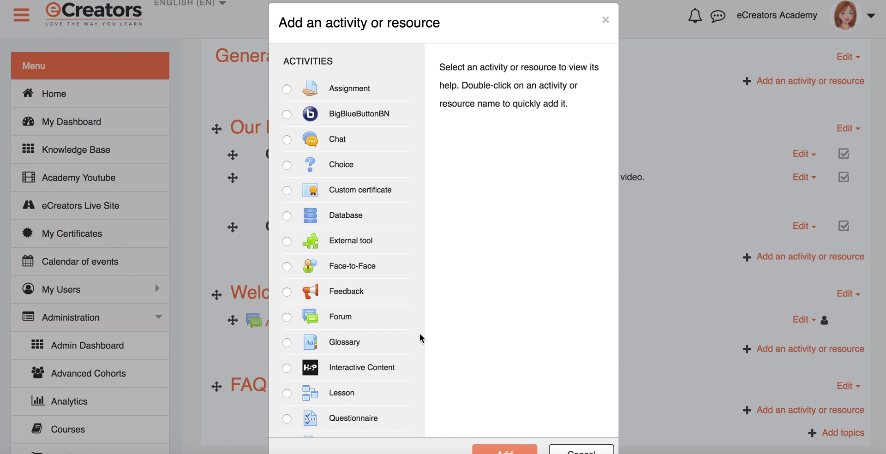
scroll(362, 314, "down", 8)
scroll(361, 318, "down", 2)
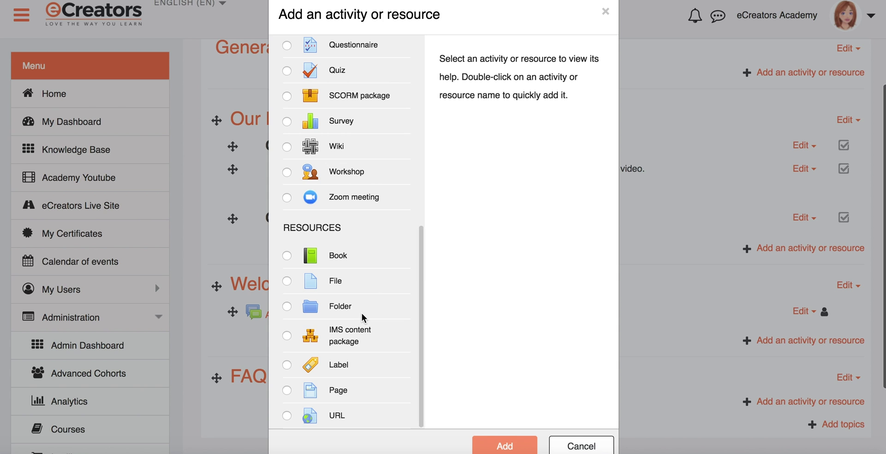
left_click(338, 366)
scroll(410, 354, "down", 2)
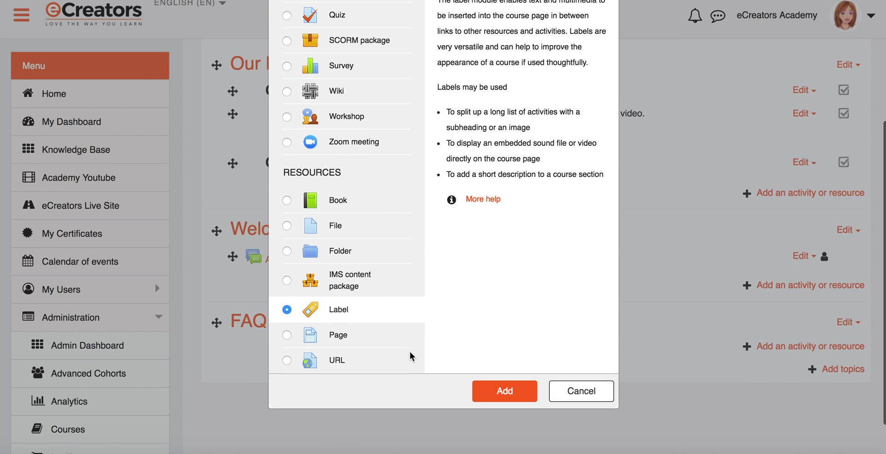
left_click(499, 391)
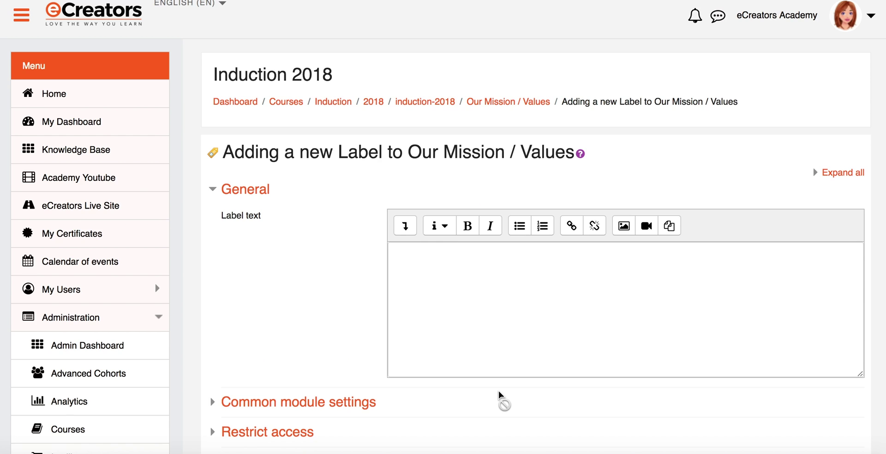
left_click(518, 321)
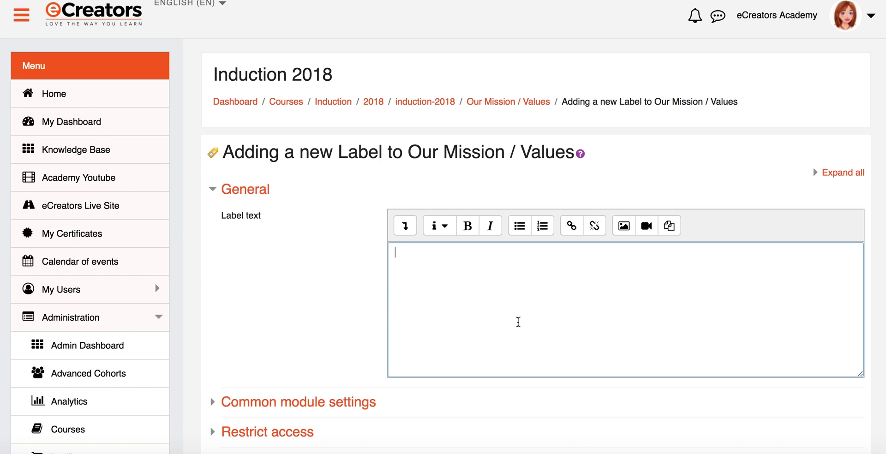
type("https://www.youtube.com/watch?v=u5DohQzPSPc")
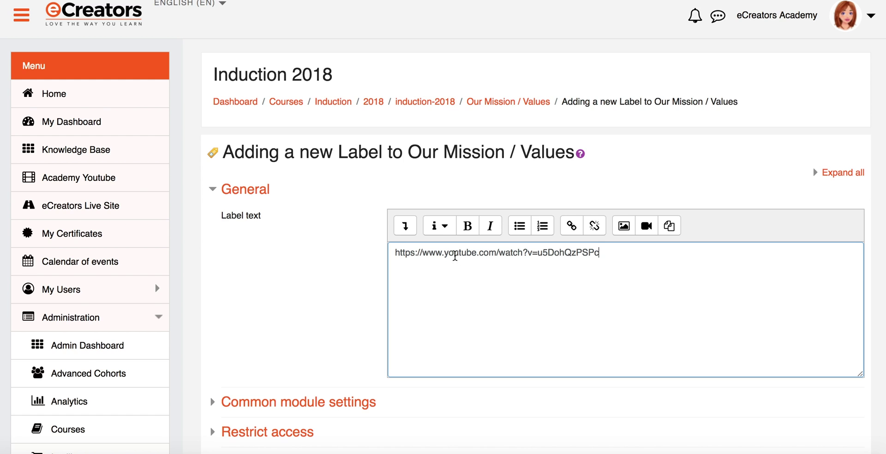
Turn the pasted address into a link pointing to the same YouTube URL
left_click_drag(454, 252, 517, 254)
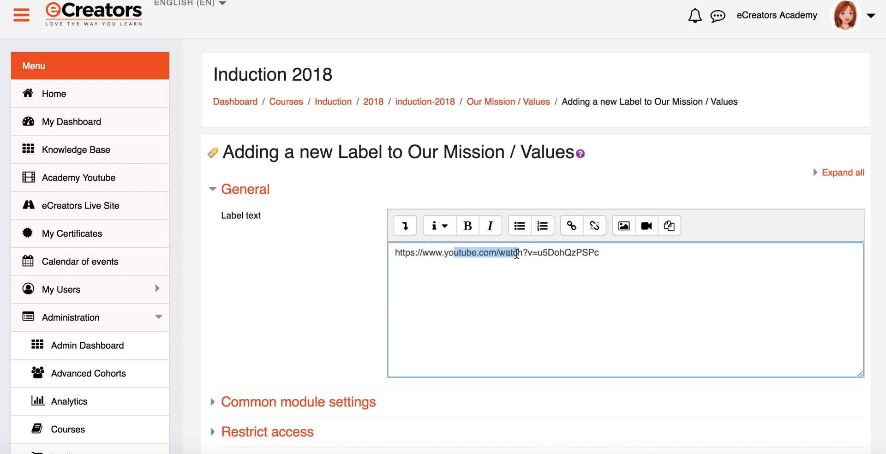
triple_click(517, 254)
key("super+c")
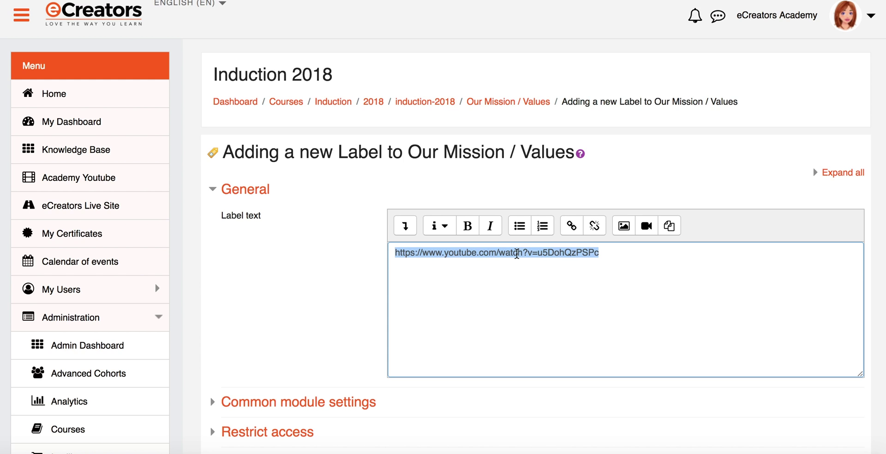
left_click(571, 227)
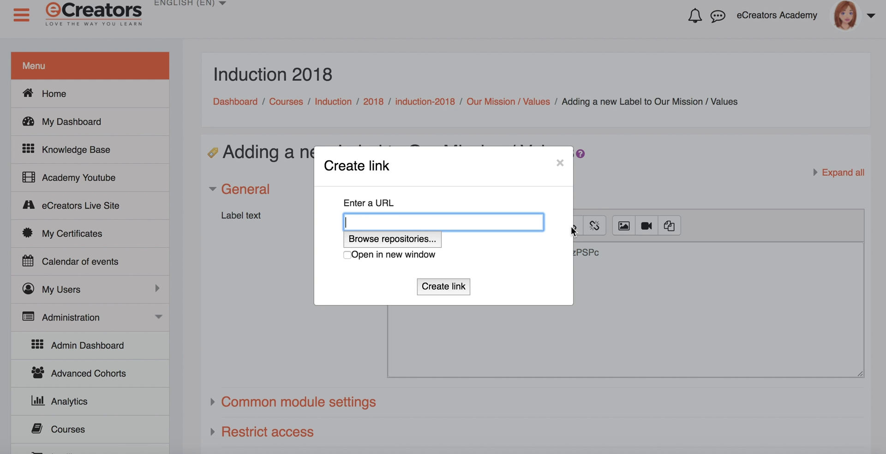
key("super+v")
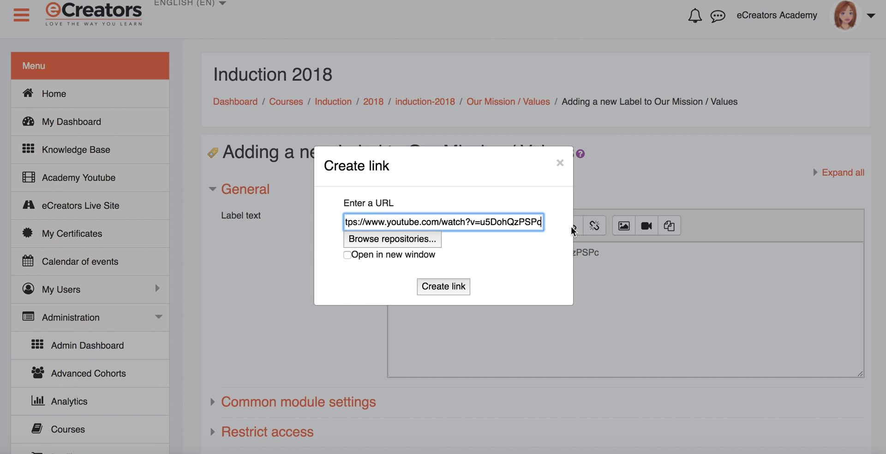
left_click(456, 287)
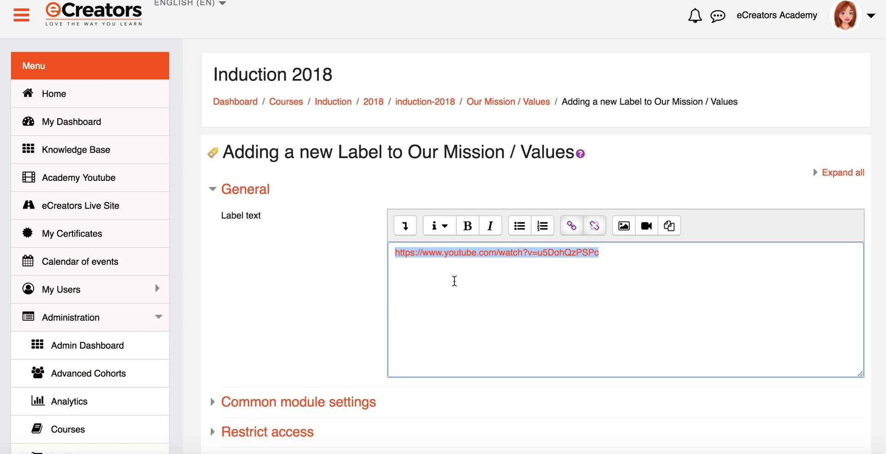
left_click(501, 278)
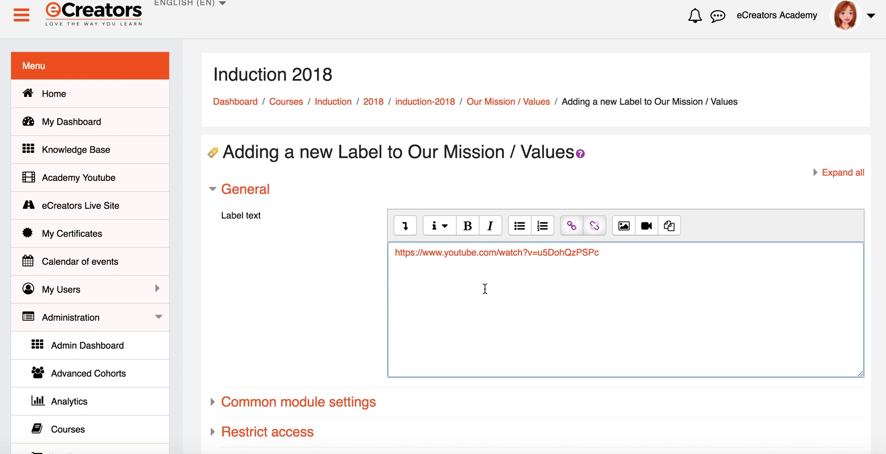
scroll(485, 288, "down", 5)
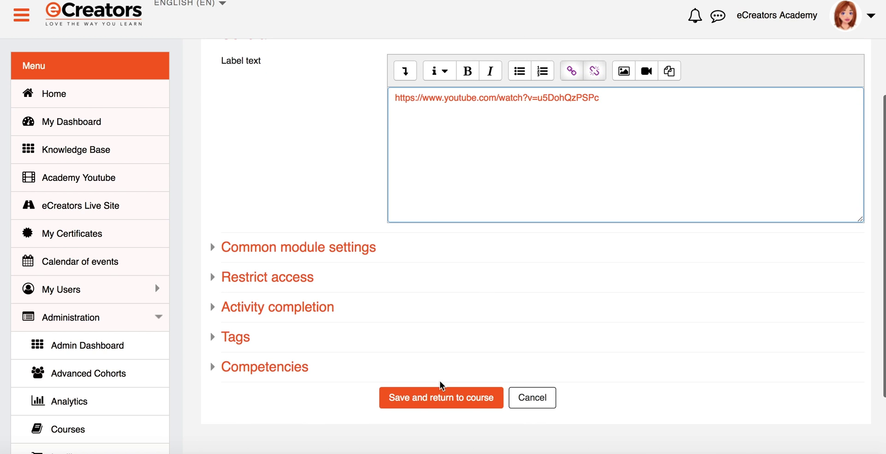
Save the YouTube video label and return to the course page
left_click(438, 400)
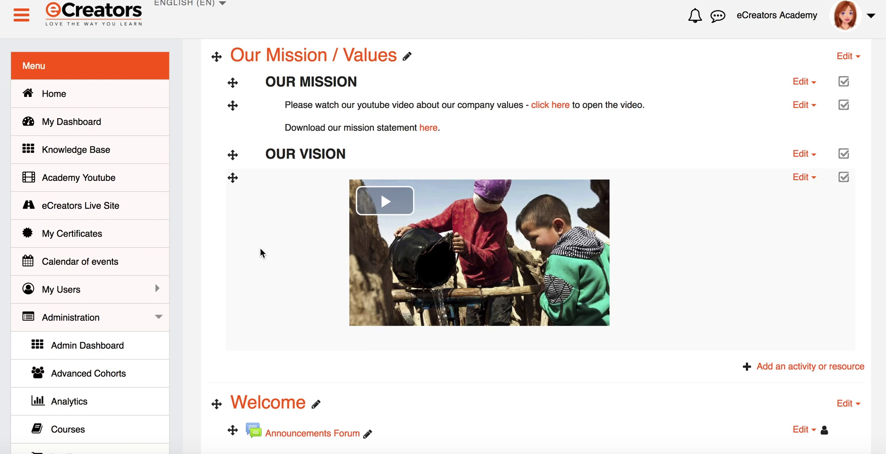
Drag the embedded video label above the OUR VISION heading, under the mission paragraph
left_click_drag(234, 180, 231, 156)
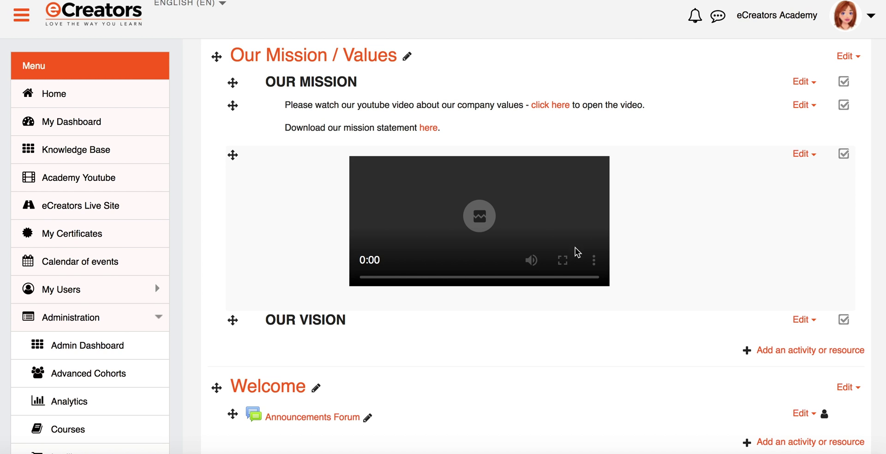
scroll(589, 257, "down", 1)
scroll(589, 257, "up", 2)
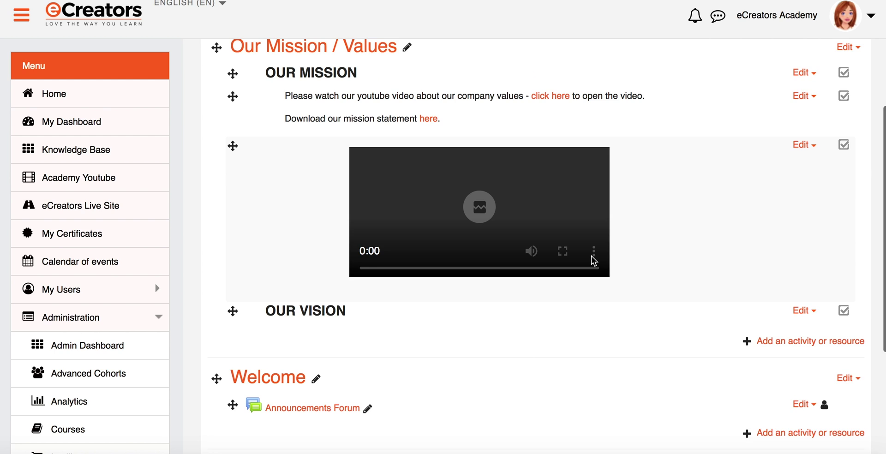